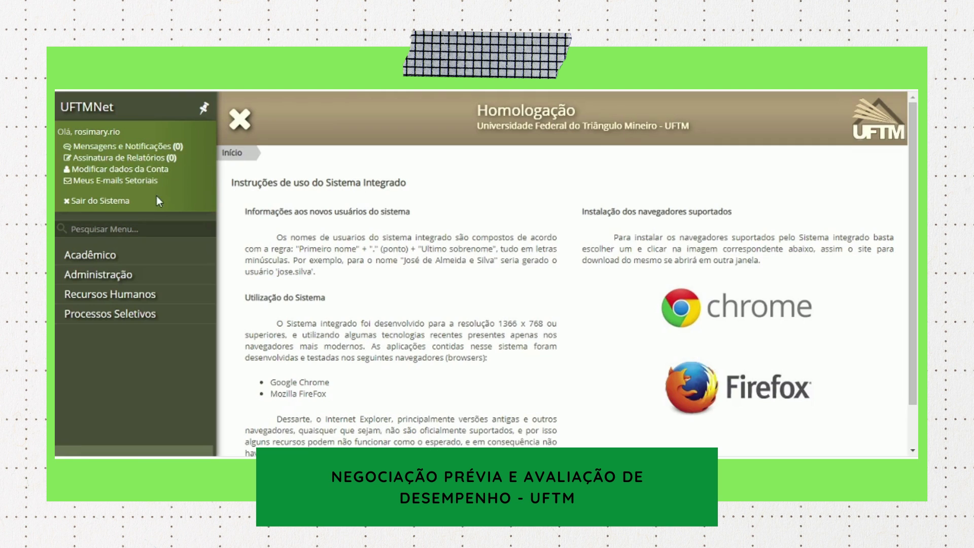
Open the Negociação Prévia page from the performance evaluation section of Recursos Humanos.
{"action": "left_click", "coordinate": [131, 295]}
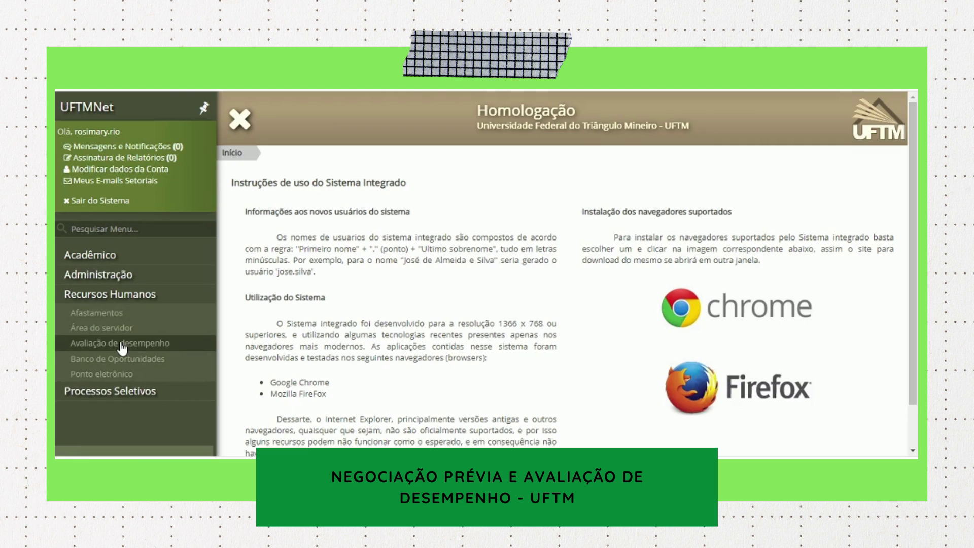
{"action": "left_click", "coordinate": [122, 343]}
{"action": "scroll", "coordinate": [121, 360], "scroll_direction": "down", "scroll_amount": 1}
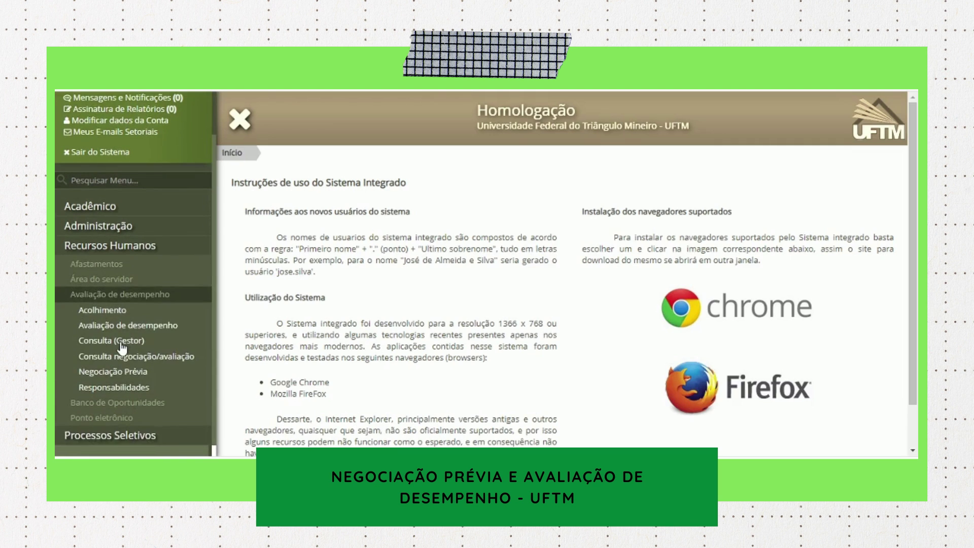
{"action": "left_click", "coordinate": [121, 373]}
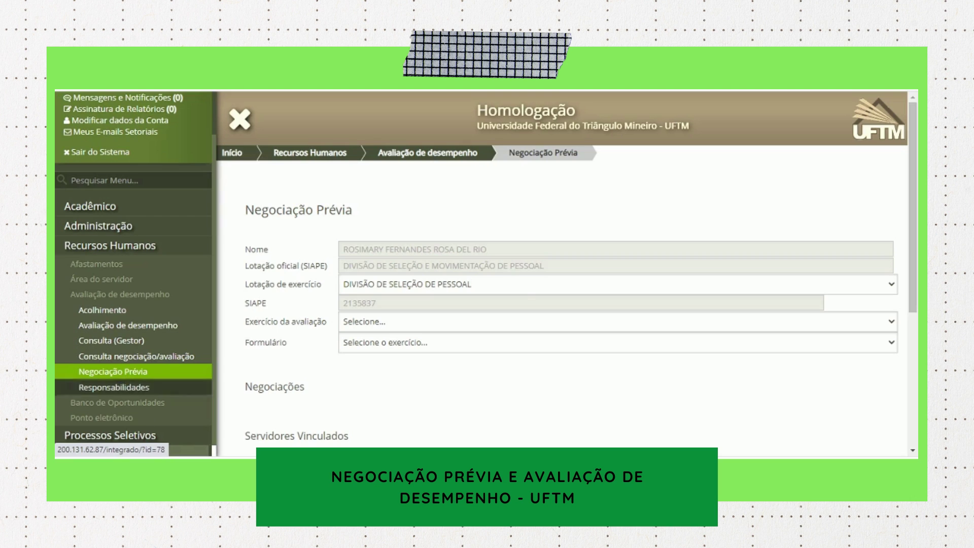
Set the negotiation's Exercício da avaliação to Avaliação de Desempenho de 2020 x and its Formulário to Avaliação de desempenho.
{"action": "left_click", "coordinate": [445, 320]}
{"action": "left_click", "coordinate": [444, 351]}
{"action": "left_click", "coordinate": [435, 341]}
{"action": "left_click", "coordinate": [435, 370]}
Start the negotiation for the second employee listed under Servidores Vinculados.
{"action": "scroll", "coordinate": [434, 379], "scroll_direction": "down", "scroll_amount": 3}
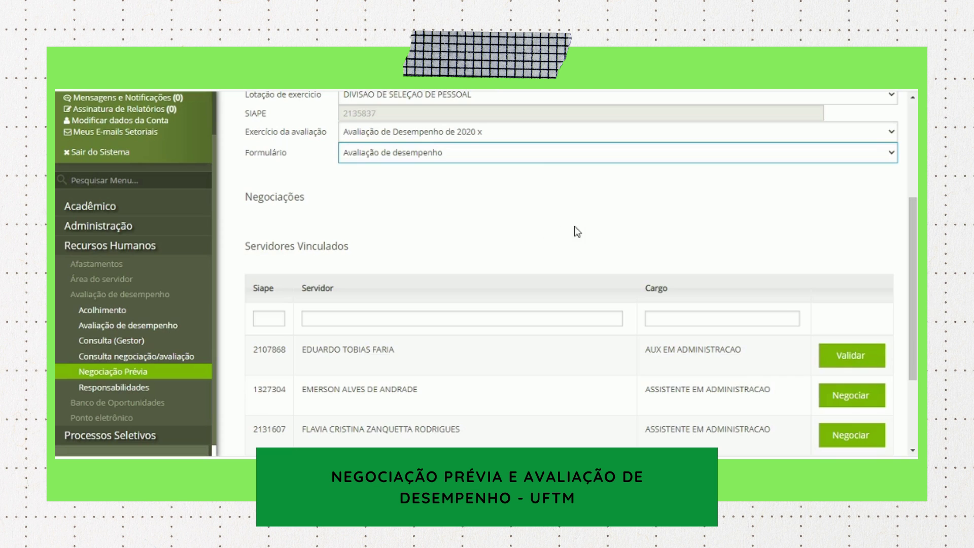
{"action": "left_click", "coordinate": [847, 394]}
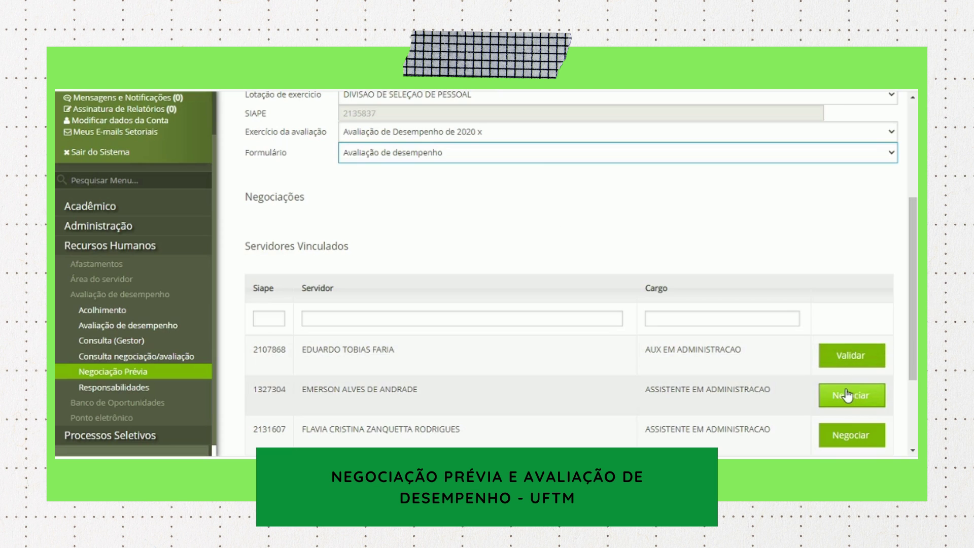
{"action": "left_click", "coordinate": [847, 394]}
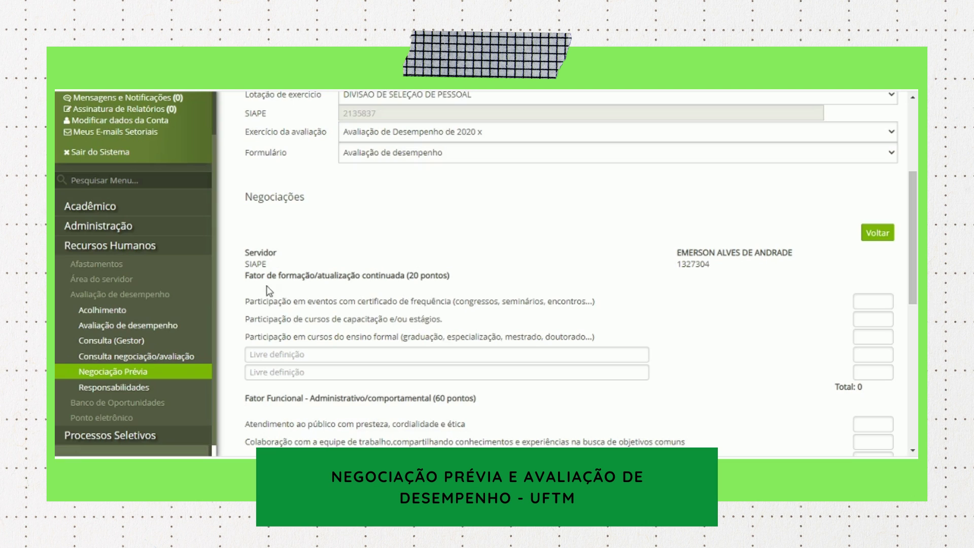
Review the negotiation form's Fator de formação/atualização continuada, its items and free-definition fields, and the Fator Funcional items.
{"action": "left_click_drag", "start_coordinate": [248, 276], "coordinate": [425, 280]}
{"action": "left_click", "coordinate": [375, 251]}
{"action": "left_click_drag", "start_coordinate": [247, 276], "coordinate": [406, 278]}
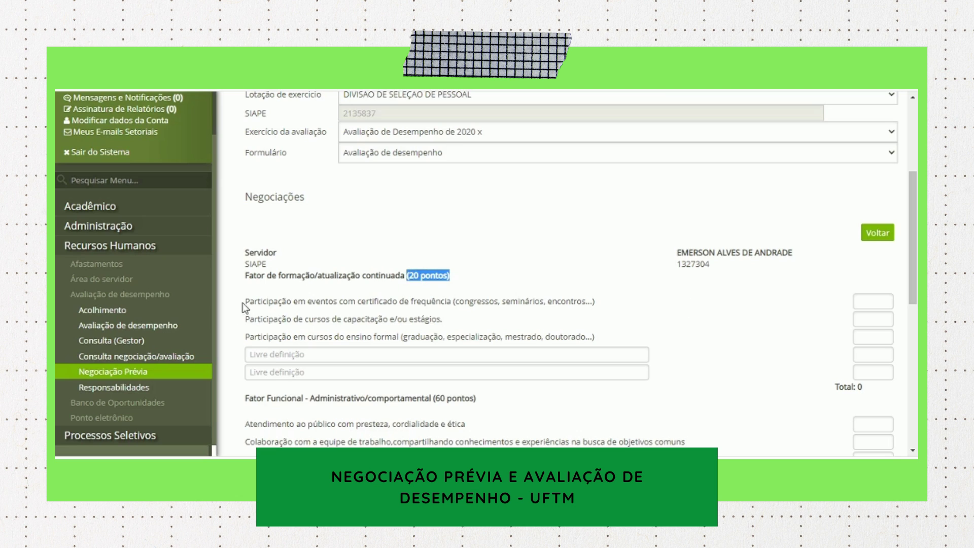
{"action": "left_click_drag", "start_coordinate": [249, 301], "coordinate": [633, 332]}
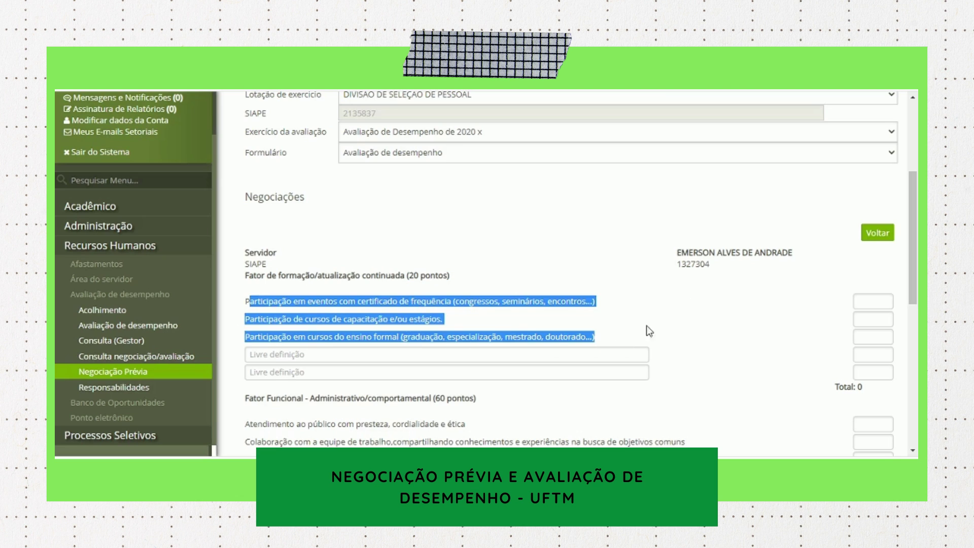
{"action": "left_click", "coordinate": [659, 319]}
{"action": "left_click", "coordinate": [274, 353]}
{"action": "left_click", "coordinate": [280, 373]}
{"action": "scroll", "coordinate": [349, 355], "scroll_direction": "down", "scroll_amount": 1}
{"action": "scroll", "coordinate": [349, 355], "scroll_direction": "down", "scroll_amount": 2}
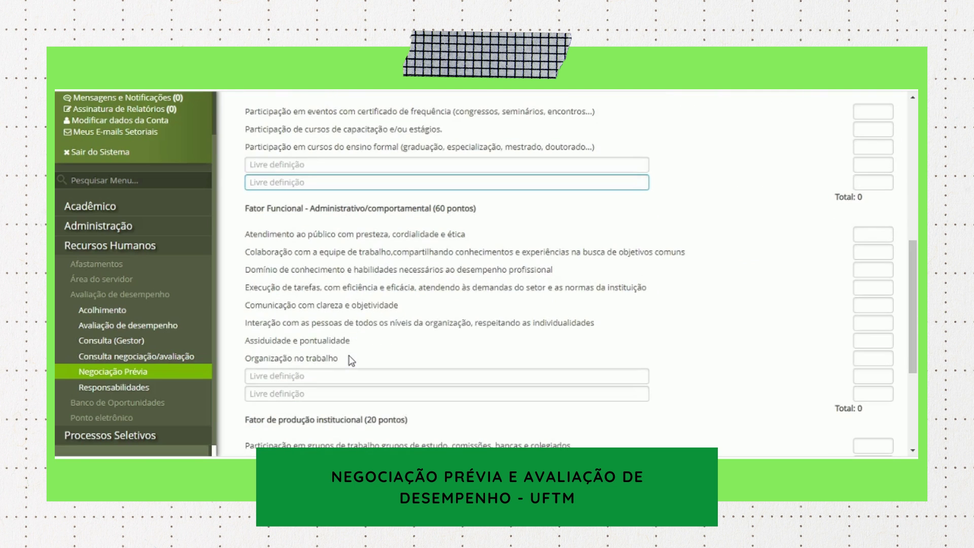
{"action": "scroll", "coordinate": [350, 360], "scroll_direction": "up", "scroll_amount": 1}
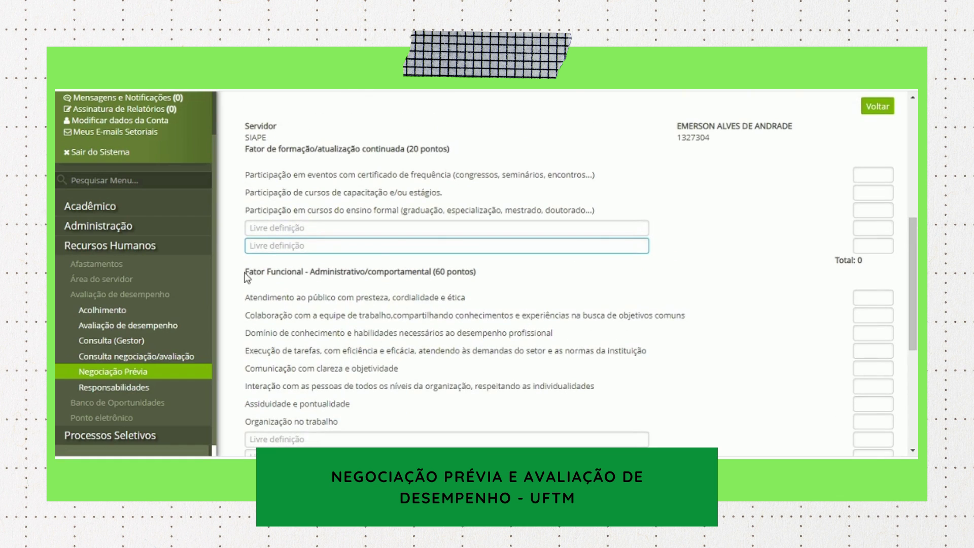
Assign 10 points to events, 5 to training courses and 5 to formal education under Fator de formação/atualização continuada.
{"action": "left_click", "coordinate": [863, 175]}
{"action": "type", "text": "10"}
{"action": "key", "text": "Tab"}
{"action": "type", "text": "5"}
{"action": "key", "text": "Tab"}
{"action": "type", "text": "5"}
{"action": "left_click", "coordinate": [745, 233]}
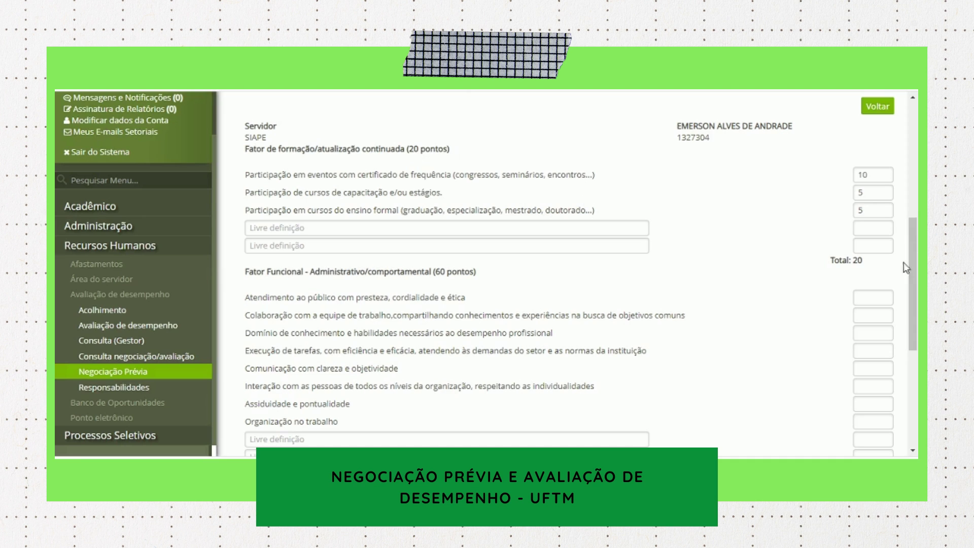
{"action": "left_click_drag", "start_coordinate": [878, 270], "coordinate": [831, 260]}
{"action": "left_click", "coordinate": [484, 266]}
Assign 10 points to each of the first five items of Fator Funcional, from Atendimento ao público to Comunicação.
{"action": "left_click", "coordinate": [877, 302]}
{"action": "type", "text": "10"}
{"action": "key", "text": "Tab"}
{"action": "type", "text": "10"}
{"action": "key", "text": "Tab"}
{"action": "type", "text": "10"}
{"action": "key", "text": "Tab"}
{"action": "type", "text": "10"}
{"action": "key", "text": "Tab"}
{"action": "type", "text": "10"}
{"action": "key", "text": "Tab"}
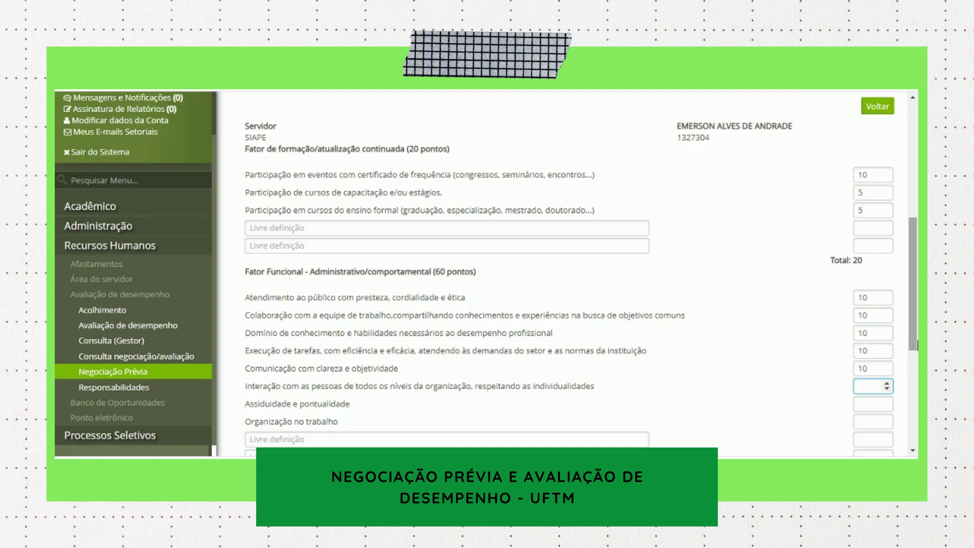
Assign 5 points each to Interação, Assiduidade e pontualidade and Organização no trabalho, and set Comunicação com clareza e objetividade to 5.
{"action": "scroll", "coordinate": [848, 343], "scroll_direction": "down", "scroll_amount": 1}
{"action": "type", "text": "5"}
{"action": "key", "text": "Tab"}
{"action": "type", "text": "5"}
{"action": "left_click", "coordinate": [868, 305]}
{"action": "key", "text": "BackSpace"}
{"action": "key", "text": "BackSpace"}
{"action": "type", "text": "5"}
{"action": "key", "text": "Tab"}
{"action": "key", "text": "Tab"}
{"action": "key", "text": "Tab"}
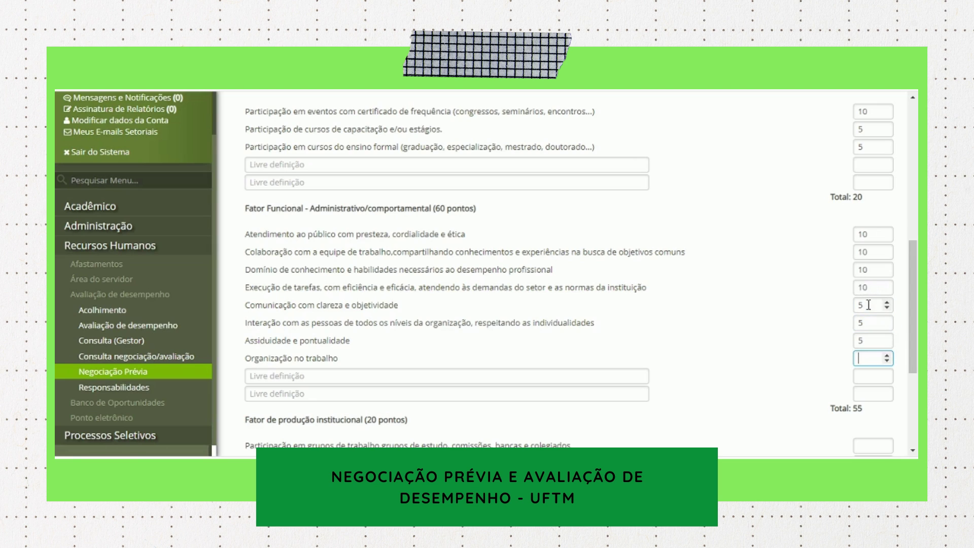
{"action": "type", "text": "5"}
{"action": "left_click", "coordinate": [731, 265]}
{"action": "left_click_drag", "start_coordinate": [871, 412], "coordinate": [829, 408]}
Assign 10 points to work groups, 5 to event participation and 5 to project development under Fator de produção institucional.
{"action": "scroll", "coordinate": [714, 348], "scroll_direction": "down", "scroll_amount": 2}
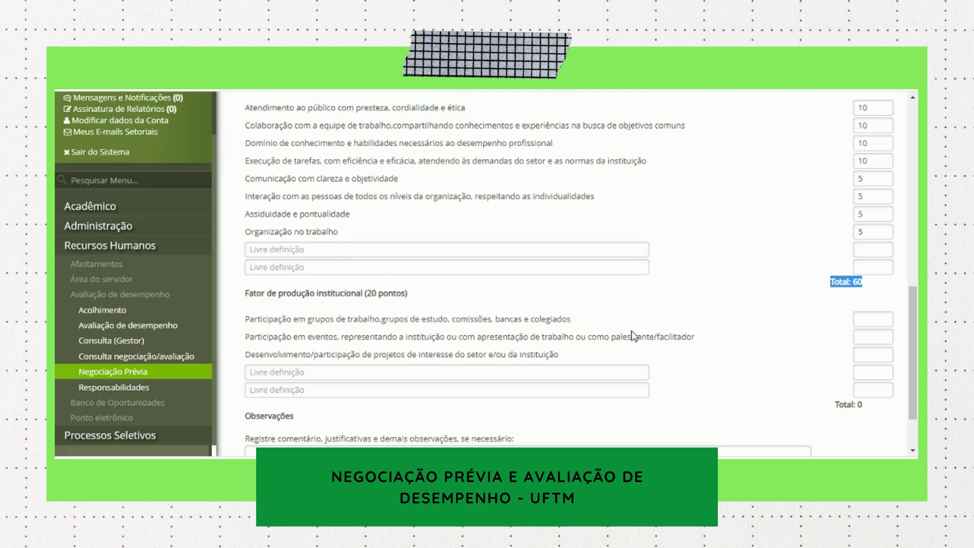
{"action": "left_click", "coordinate": [872, 319]}
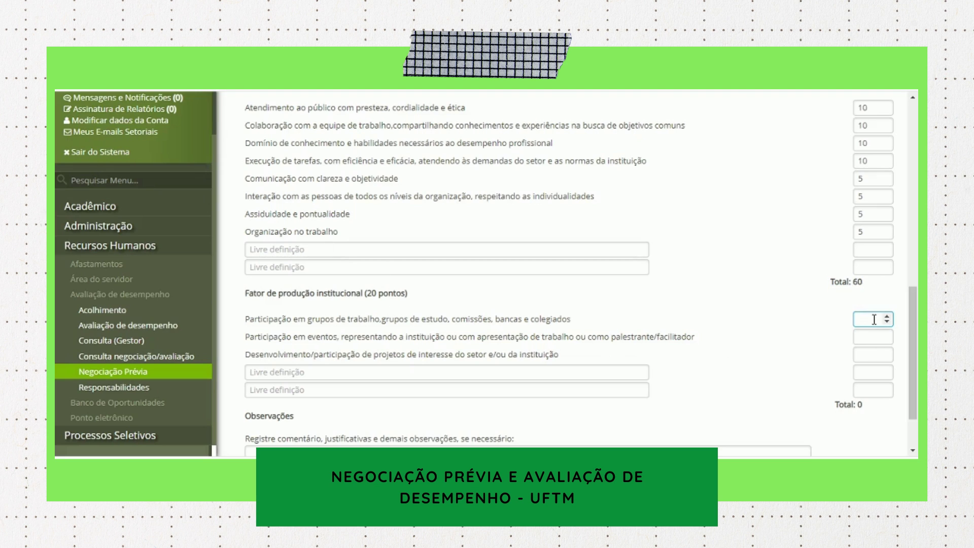
{"action": "type", "text": "10"}
{"action": "key", "text": "Tab"}
{"action": "type", "text": "5"}
{"action": "key", "text": "Tab"}
{"action": "type", "text": "5"}
{"action": "scroll", "coordinate": [791, 284], "scroll_direction": "down", "scroll_amount": 2}
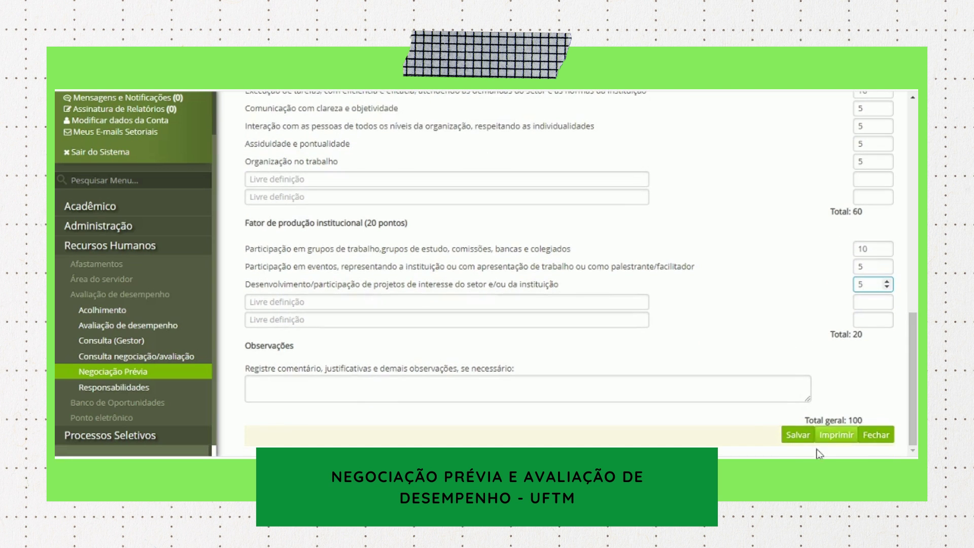
Save the negotiation and postpone the employee's validation with Validar Depois.
{"action": "left_click", "coordinate": [789, 436]}
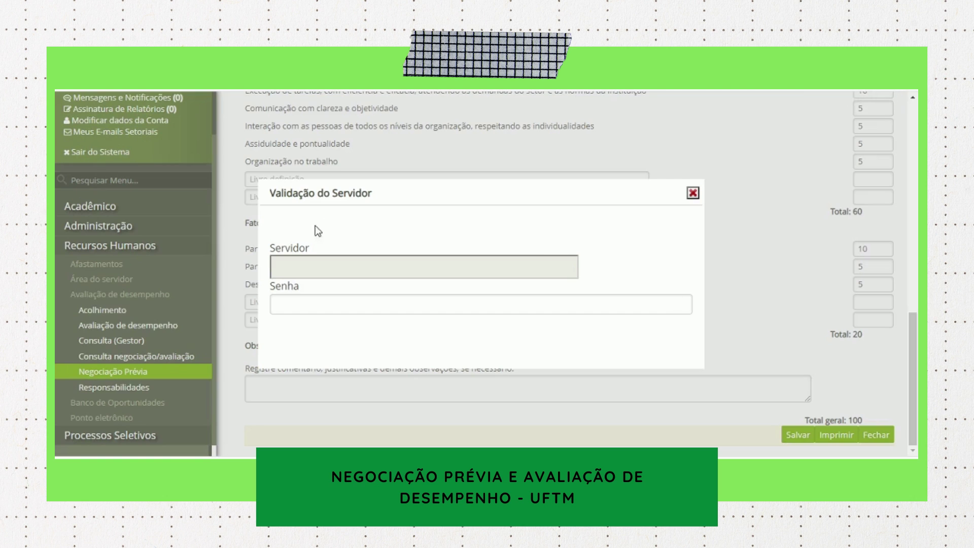
{"action": "left_click", "coordinate": [691, 195]}
{"action": "left_click", "coordinate": [795, 437]}
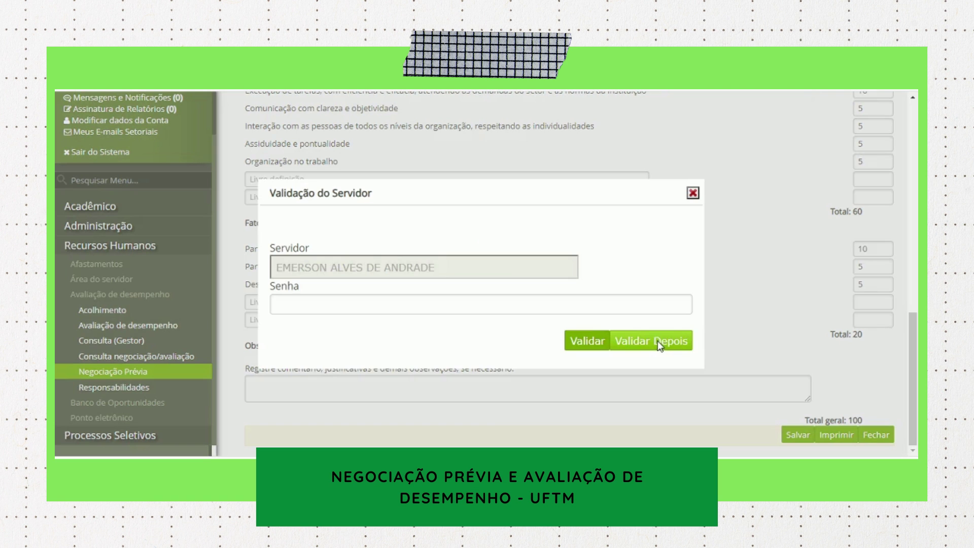
{"action": "left_click", "coordinate": [657, 341]}
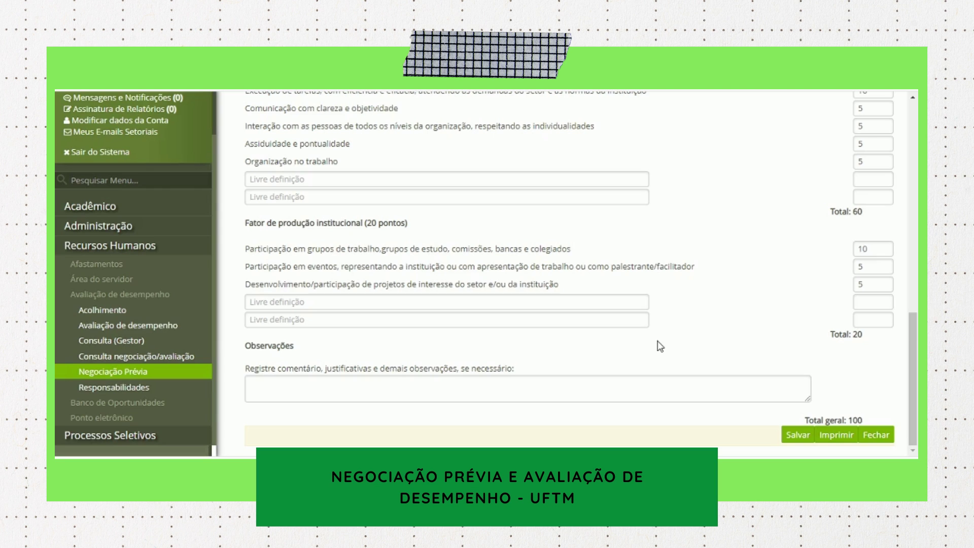
Open the Avaliação de desempenho page and set Lotação de exercício to DIVISÃO DE SELEÇÃO E MOVIMENTAÇÃO DE PESSOAL.
{"action": "left_click", "coordinate": [112, 330]}
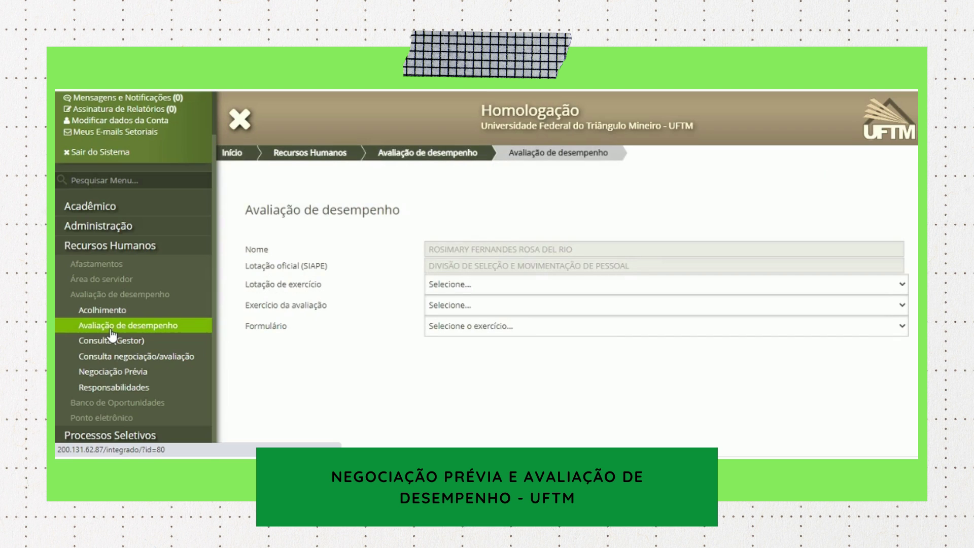
{"action": "left_click", "coordinate": [485, 280]}
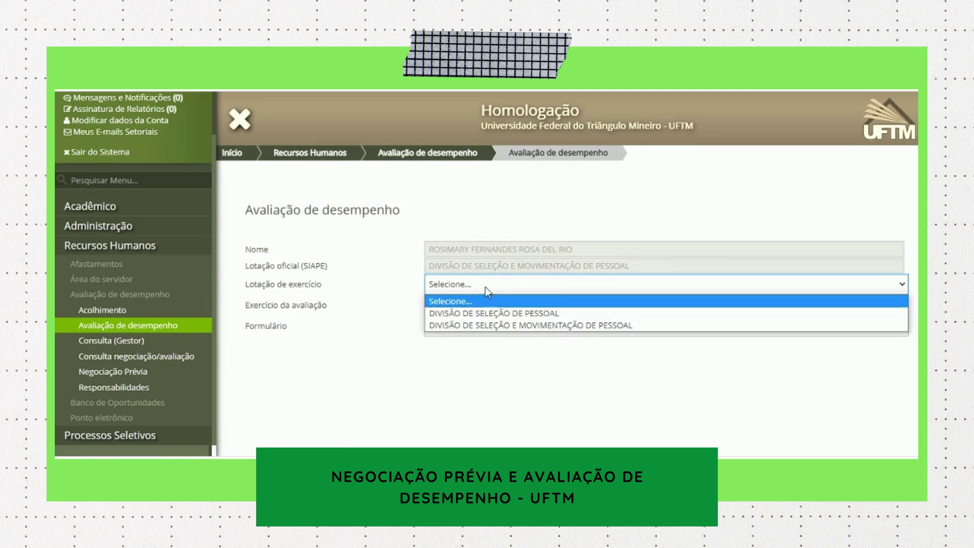
{"action": "left_click", "coordinate": [485, 324]}
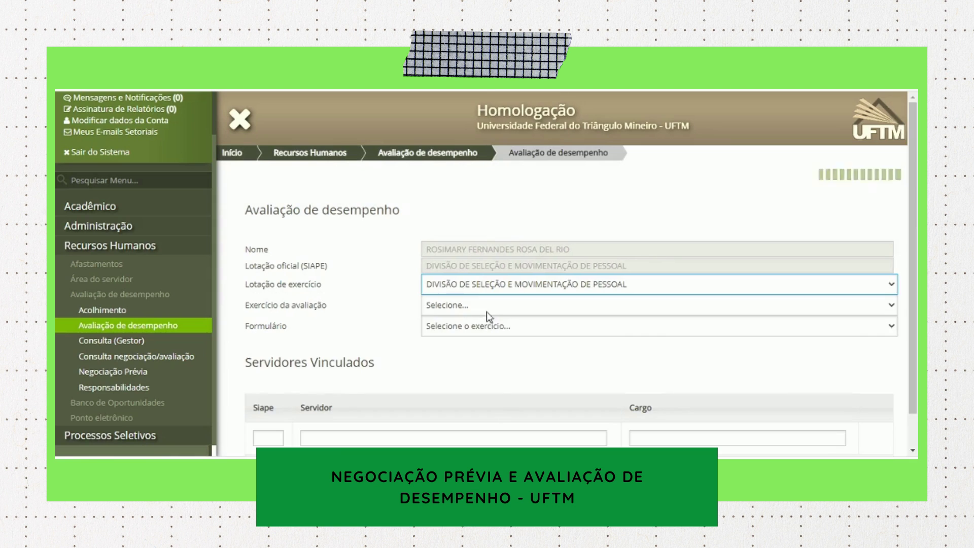
Choose Avaliação de Desempenho de 2020 x as the evaluation's exercise and Avaliação de desempenho as its form.
{"action": "left_click", "coordinate": [486, 307]}
{"action": "left_click", "coordinate": [485, 346]}
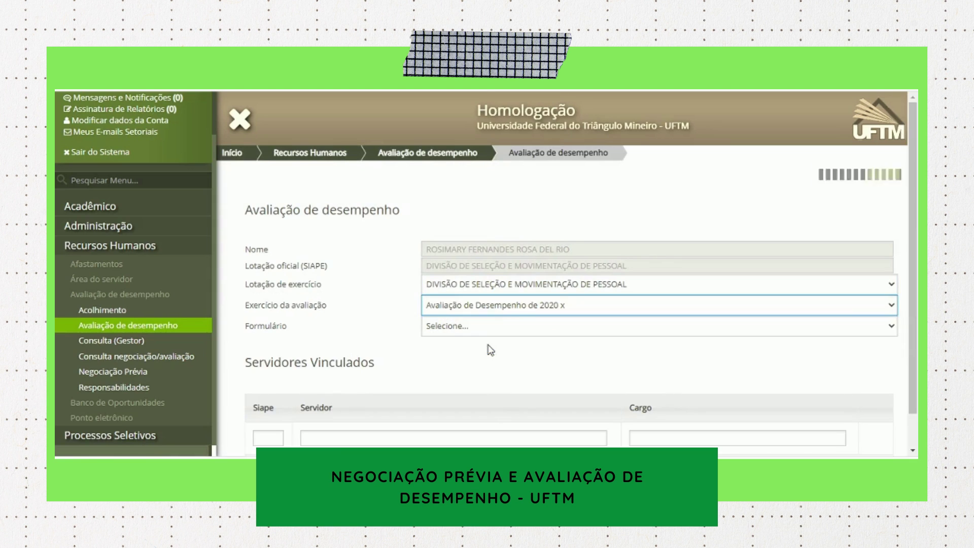
{"action": "left_click", "coordinate": [483, 330]}
{"action": "left_click", "coordinate": [484, 352]}
{"action": "scroll", "coordinate": [532, 370], "scroll_direction": "down", "scroll_amount": 3}
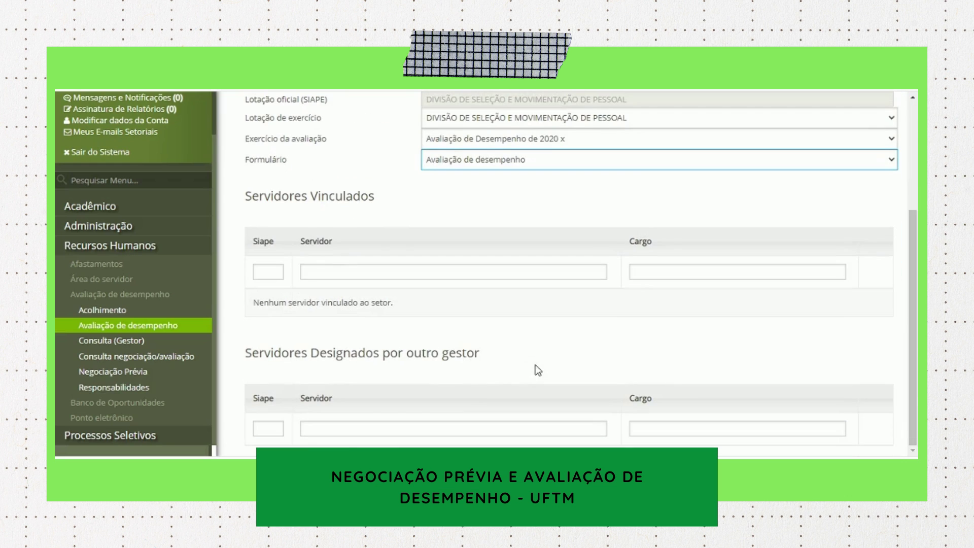
{"action": "left_click", "coordinate": [522, 201]}
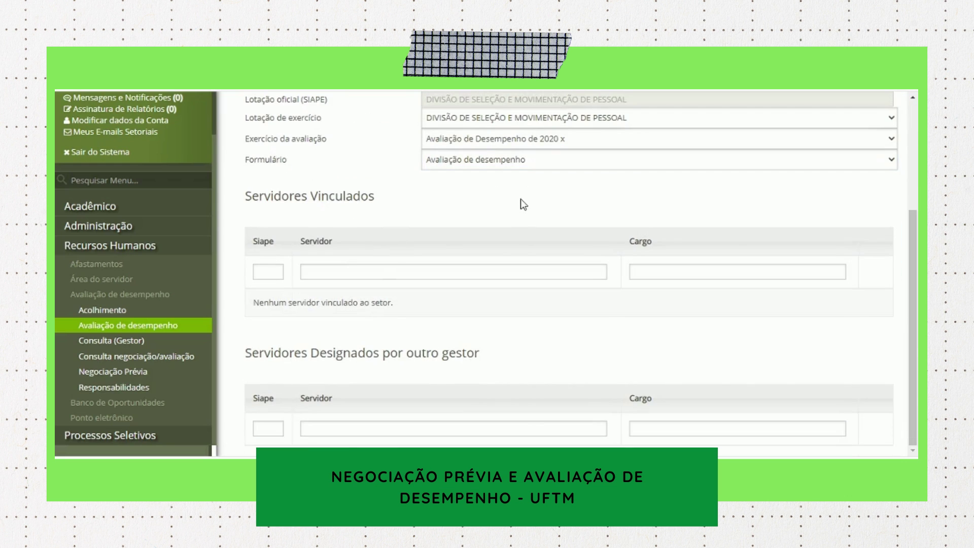
Change Lotação de exercício to DIVISÃO DE SELEÇÃO DE PESSOAL and open the evaluation of the second linked employee.
{"action": "left_click", "coordinate": [542, 122]}
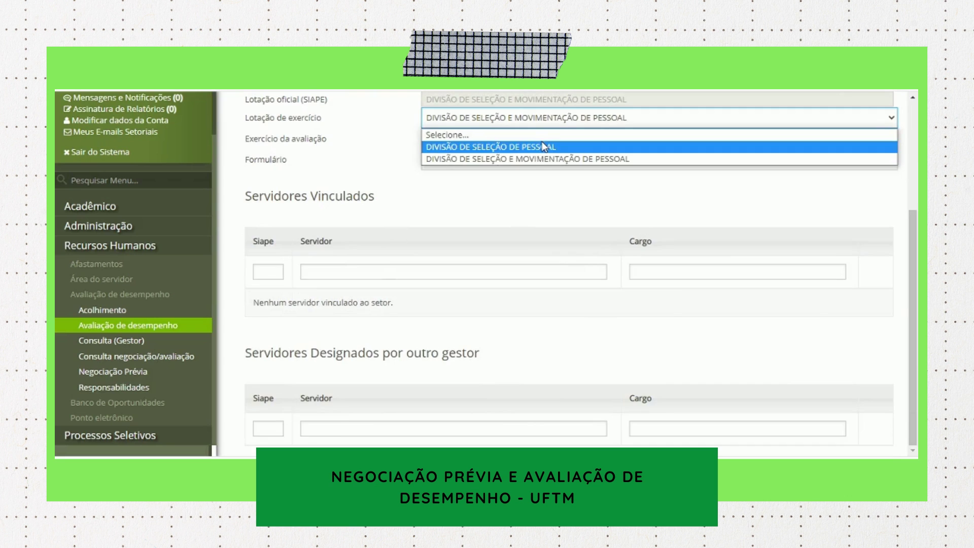
{"action": "left_click", "coordinate": [541, 144]}
{"action": "scroll", "coordinate": [650, 223], "scroll_direction": "down", "scroll_amount": 2}
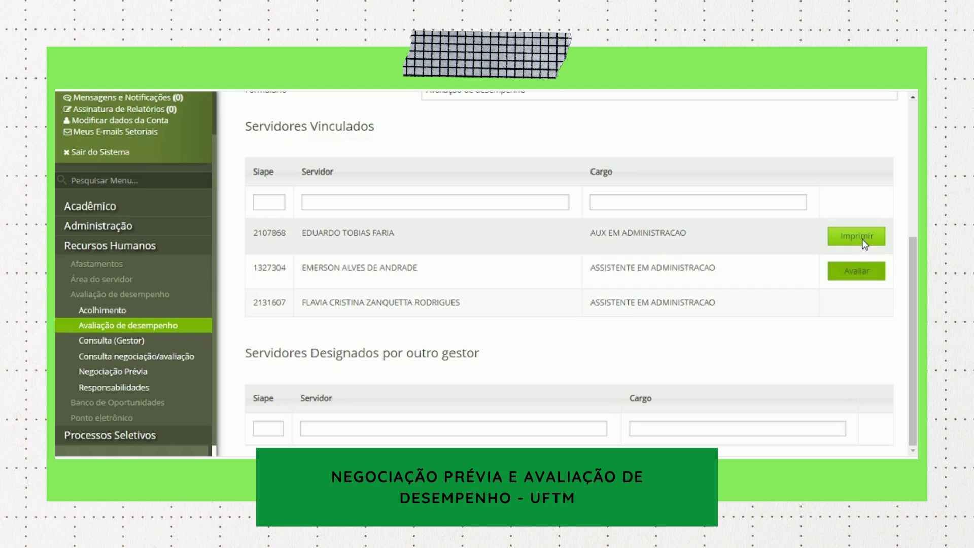
{"action": "left_click", "coordinate": [840, 267]}
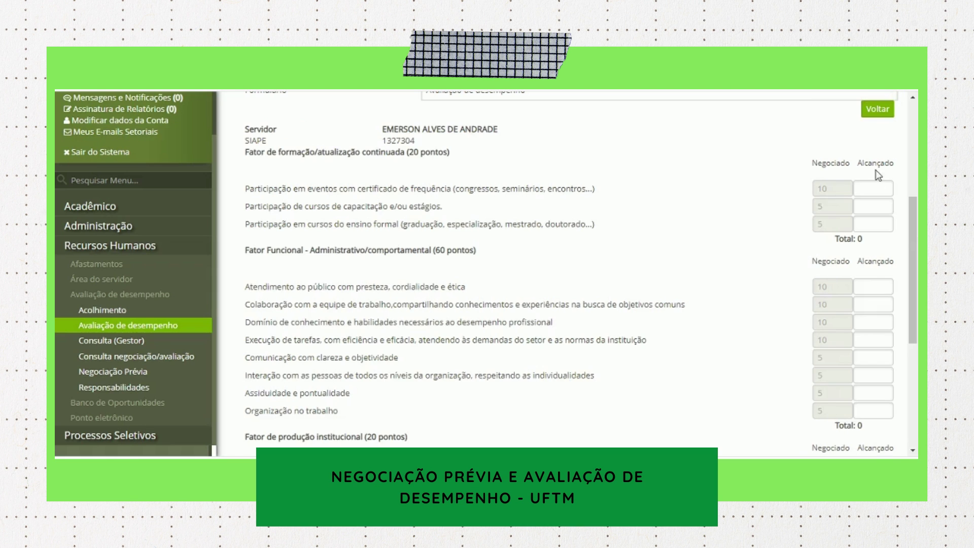
Enter achieved scores of 8, 5 and 5 for the three items of Fator de formação/atualização continuada.
{"action": "left_click", "coordinate": [876, 189]}
{"action": "left_click_drag", "start_coordinate": [321, 152], "coordinate": [437, 155]}
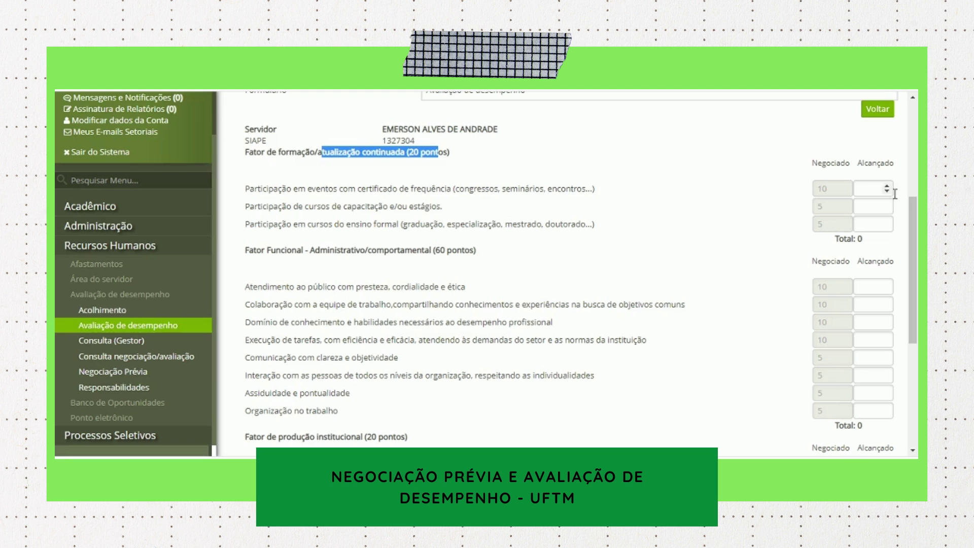
{"action": "left_click", "coordinate": [873, 187]}
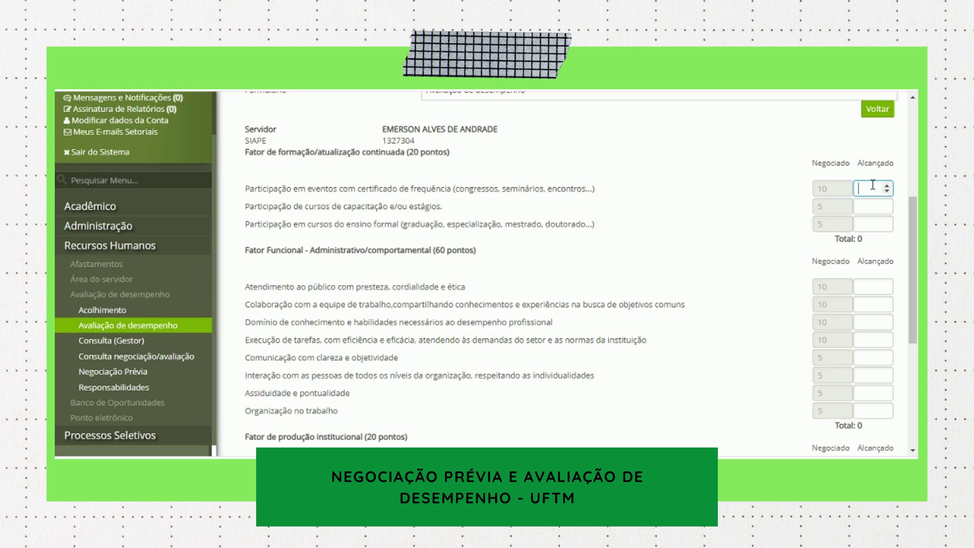
{"action": "type", "text": "8"}
{"action": "key", "text": "Tab"}
{"action": "type", "text": "5"}
{"action": "key", "text": "Tab"}
{"action": "type", "text": "5"}
Enter achieved scores of 8, 10, 10 and 10 for the first four items of Fator Funcional.
{"action": "key", "text": "Tab"}
{"action": "type", "text": "8"}
{"action": "key", "text": "Tab"}
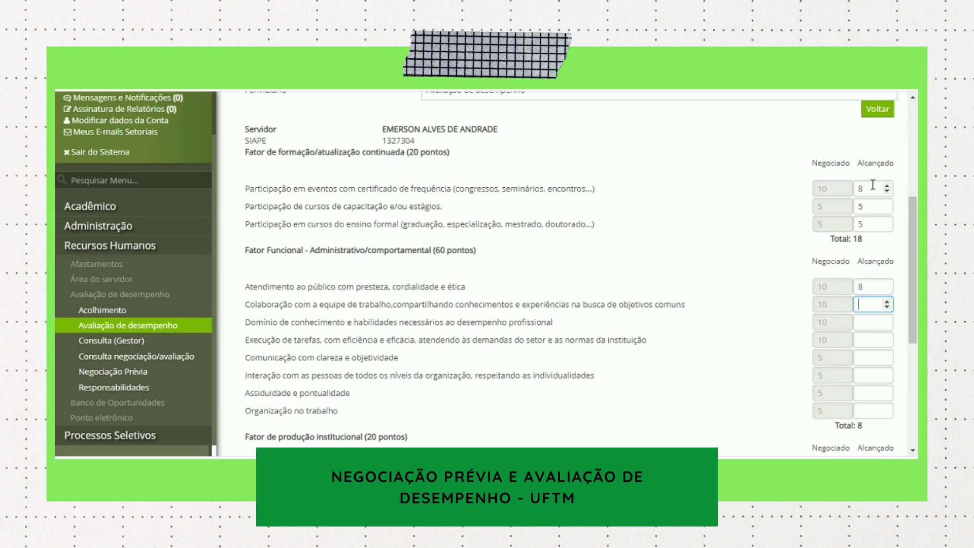
{"action": "type", "text": "10"}
{"action": "key", "text": "Tab"}
{"action": "type", "text": "10"}
{"action": "key", "text": "Tab"}
{"action": "type", "text": "1"}
{"action": "key", "text": "Tab"}
{"action": "left_click", "coordinate": [871, 339]}
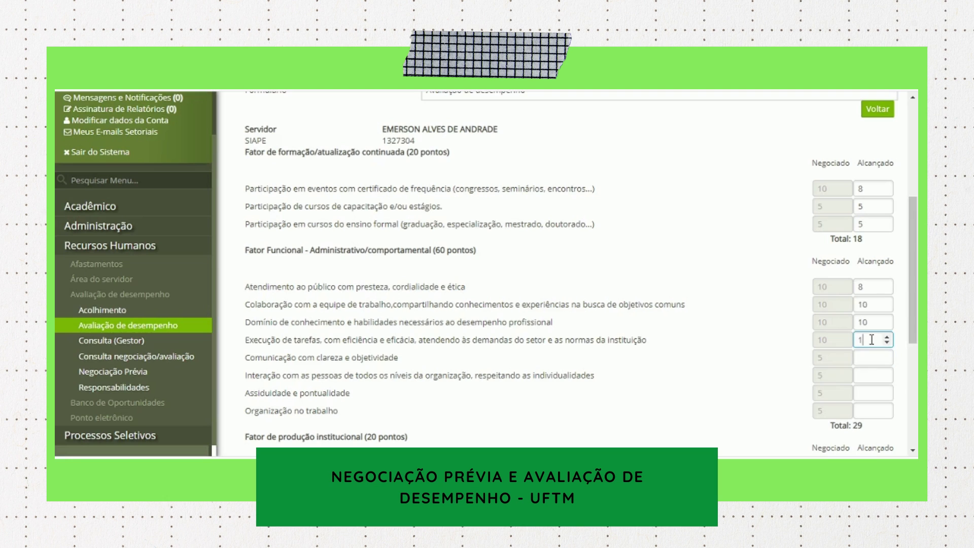
{"action": "type", "text": "0"}
Enter an achieved score of 5 for each of the last four Fator Funcional items, from Comunicação to Organização no trabalho.
{"action": "key", "text": "Tab"}
{"action": "type", "text": "5"}
{"action": "key", "text": "Tab"}
{"action": "type", "text": "5"}
{"action": "key", "text": "Tab"}
{"action": "type", "text": "5"}
{"action": "key", "text": "Tab"}
{"action": "type", "text": "5"}
Enter achieved scores of 10, 5 and 3 for the Fator de produção institucional items and save the evaluation.
{"action": "scroll", "coordinate": [871, 282], "scroll_direction": "down", "scroll_amount": 3}
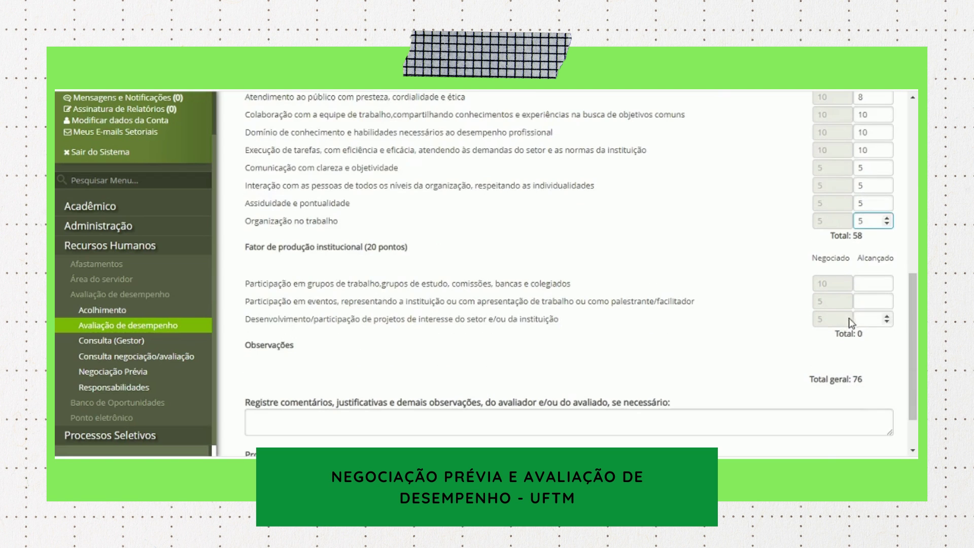
{"action": "left_click", "coordinate": [872, 282]}
{"action": "type", "text": "10"}
{"action": "key", "text": "Tab"}
{"action": "type", "text": "5"}
{"action": "key", "text": "Tab"}
{"action": "type", "text": "3"}
{"action": "left_click", "coordinate": [756, 351]}
{"action": "scroll", "coordinate": [756, 351], "scroll_direction": "down", "scroll_amount": 1}
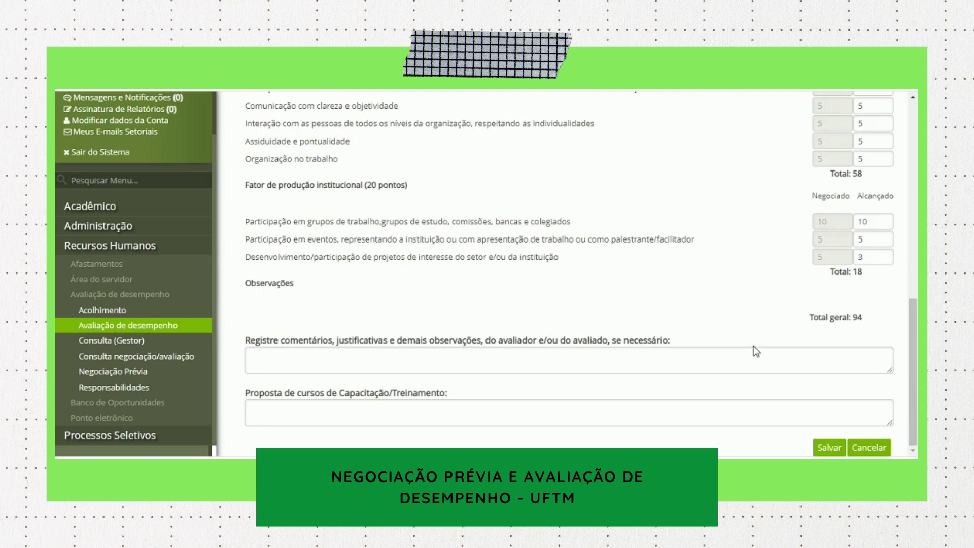
{"action": "left_click", "coordinate": [826, 449]}
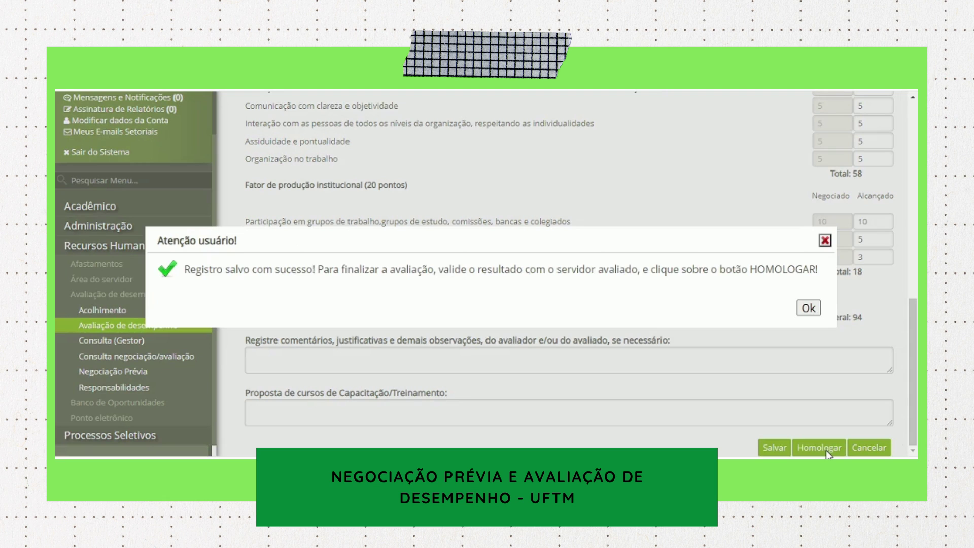
Homologate the saved 2020 performance evaluation, confirm it, and close the generated report and the remaining confirmation dialog.
{"action": "left_click", "coordinate": [807, 308]}
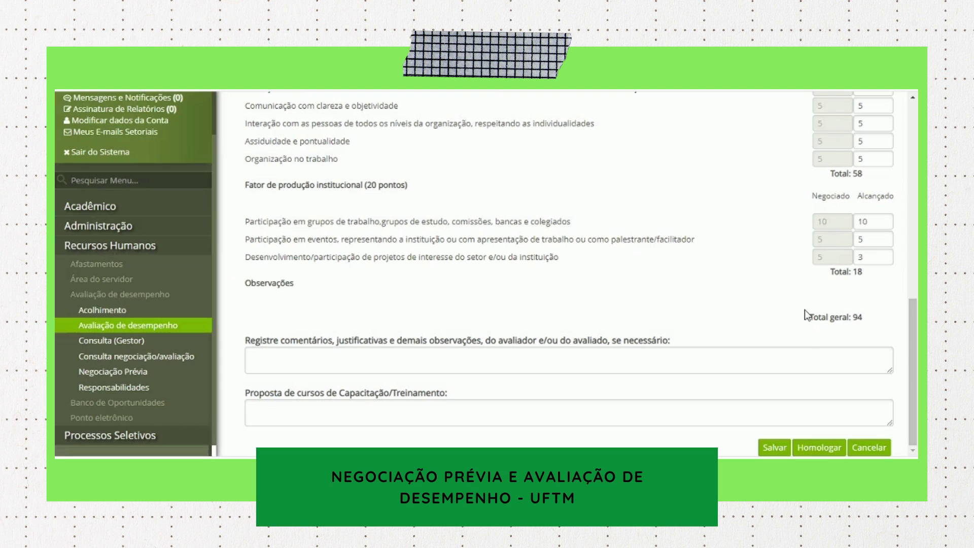
{"action": "left_click", "coordinate": [804, 447]}
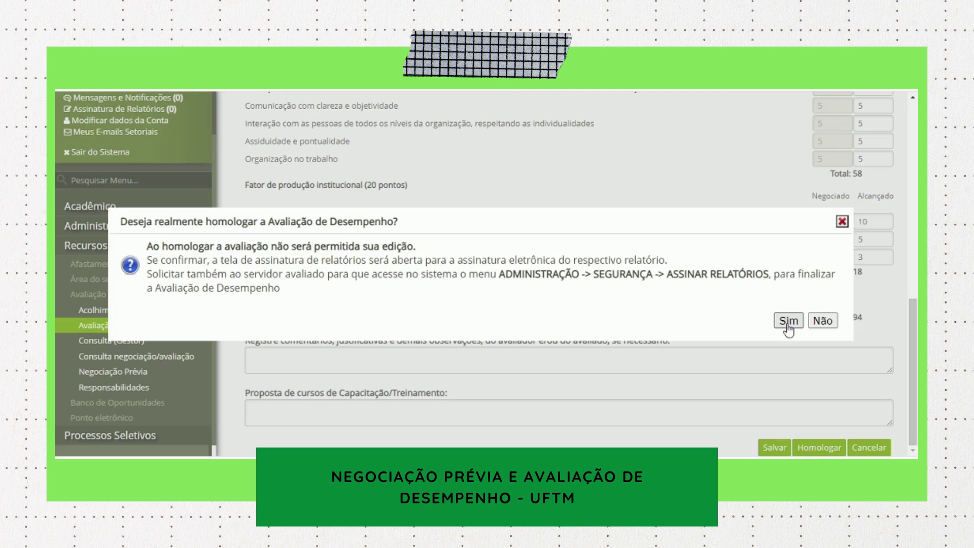
{"action": "left_click", "coordinate": [787, 320]}
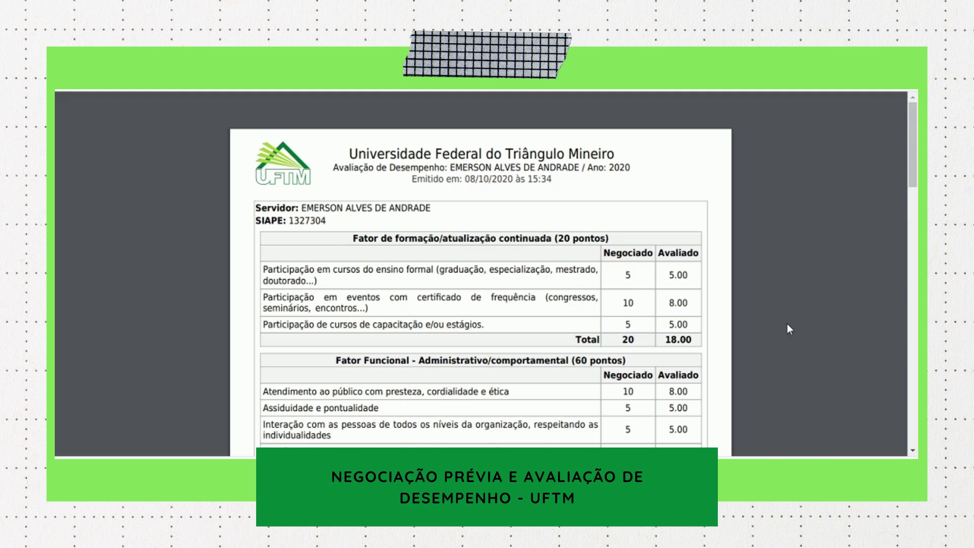
{"action": "mouse_move", "coordinate": [828, 398]}
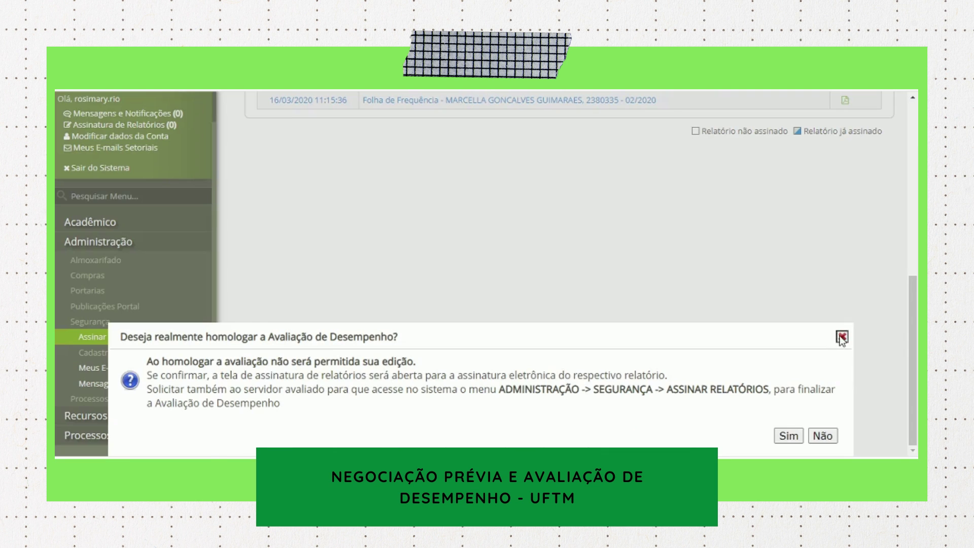
{"action": "left_click", "coordinate": [842, 337]}
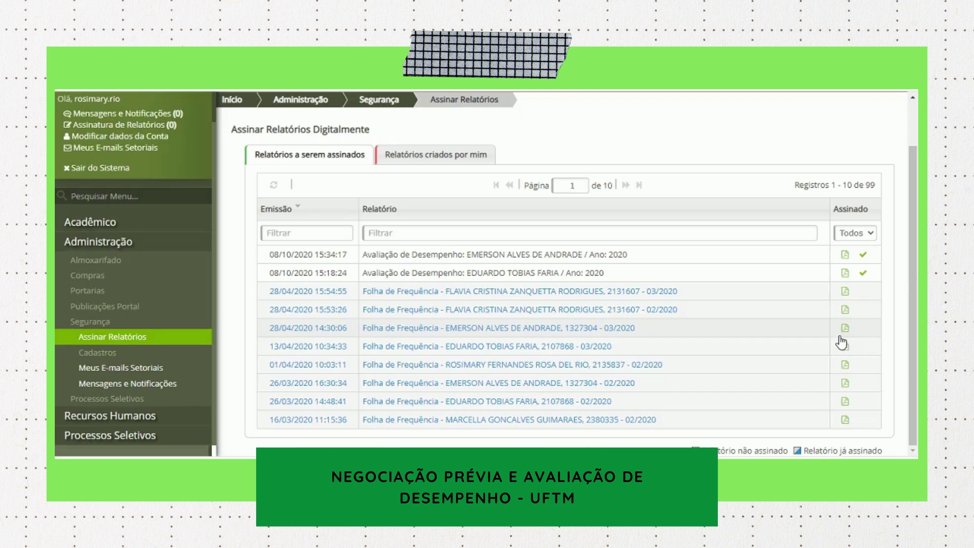
Open the signature validation for the newest 2020 performance evaluation report, close it unsigned, and point out the Assinatura de Relatórios entry.
{"action": "left_click", "coordinate": [862, 255]}
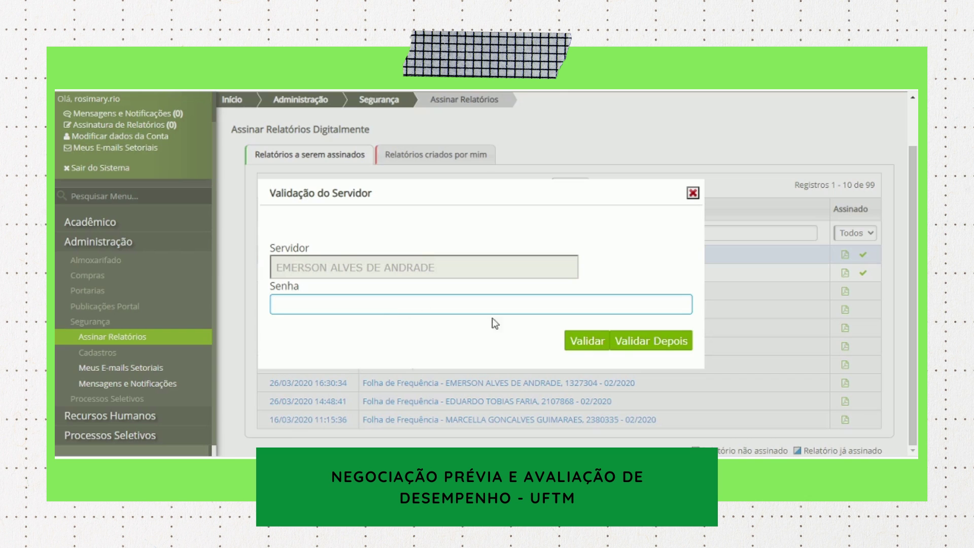
{"action": "left_click", "coordinate": [694, 193]}
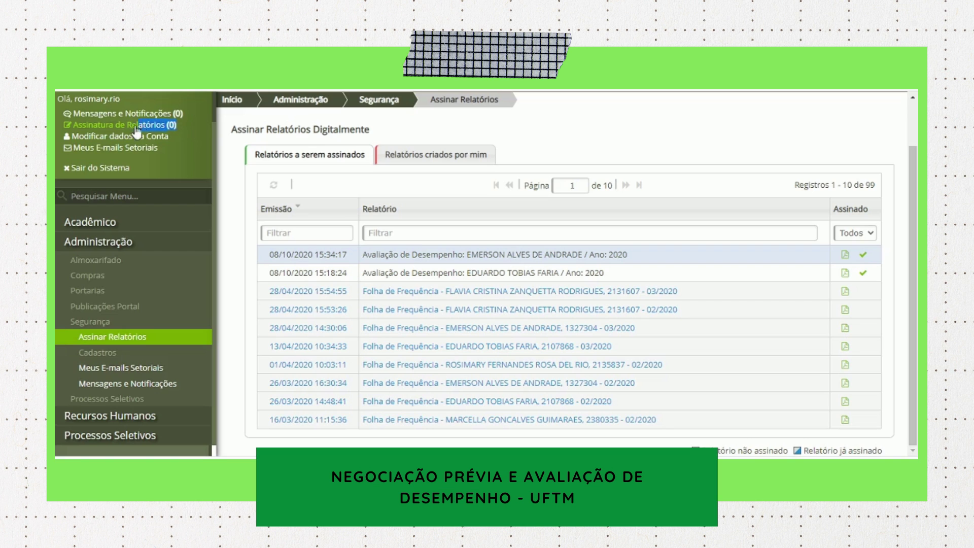
{"action": "left_click", "coordinate": [71, 128]}
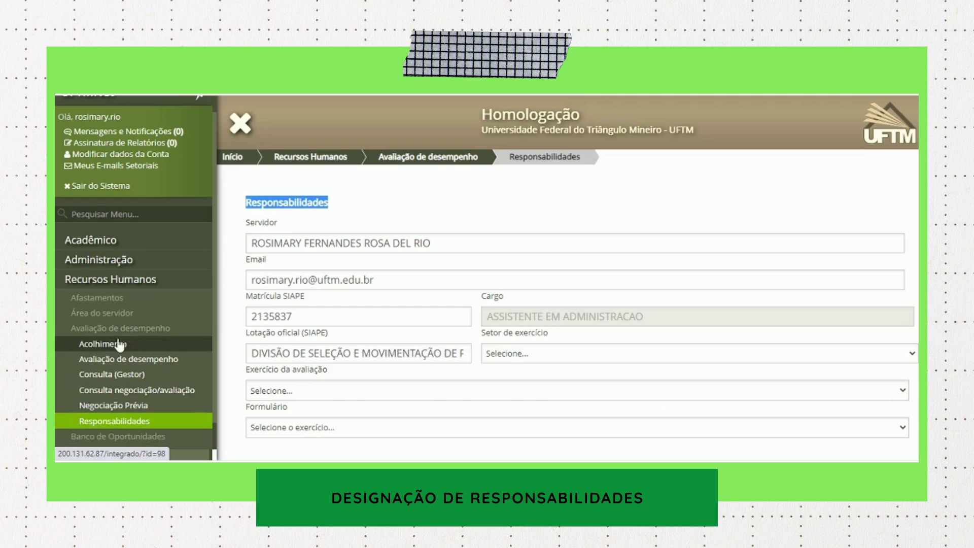
Open the Responsabilidades form of Avaliação de desempenho and set Setor de exercício to DIVISÃO DE SELEÇÃO DE PESSOAL.
{"action": "left_click", "coordinate": [122, 421]}
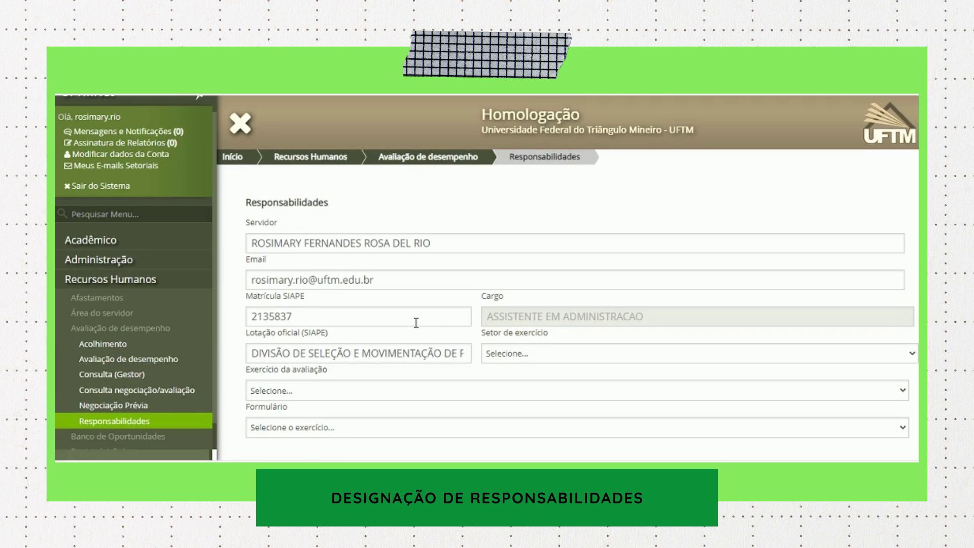
{"action": "left_click", "coordinate": [548, 357]}
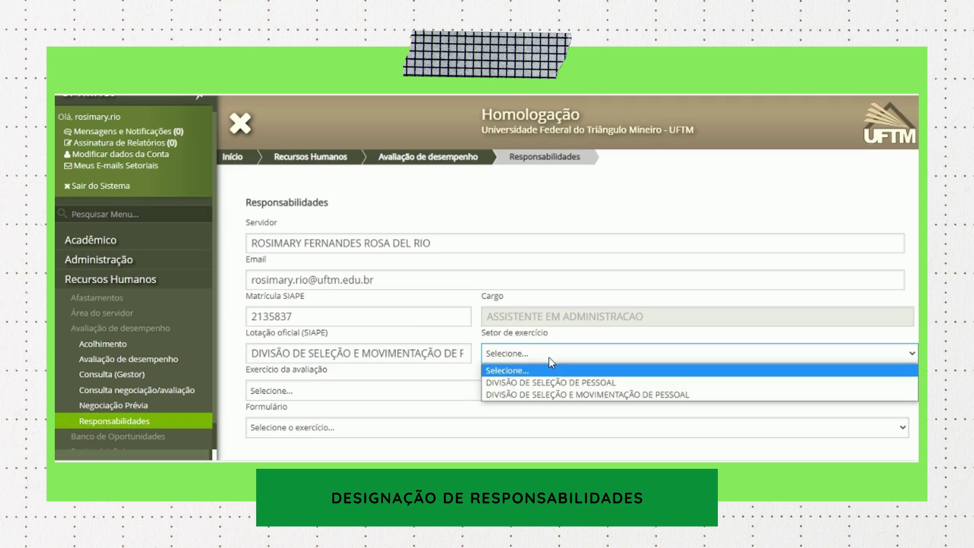
{"action": "left_click", "coordinate": [554, 383]}
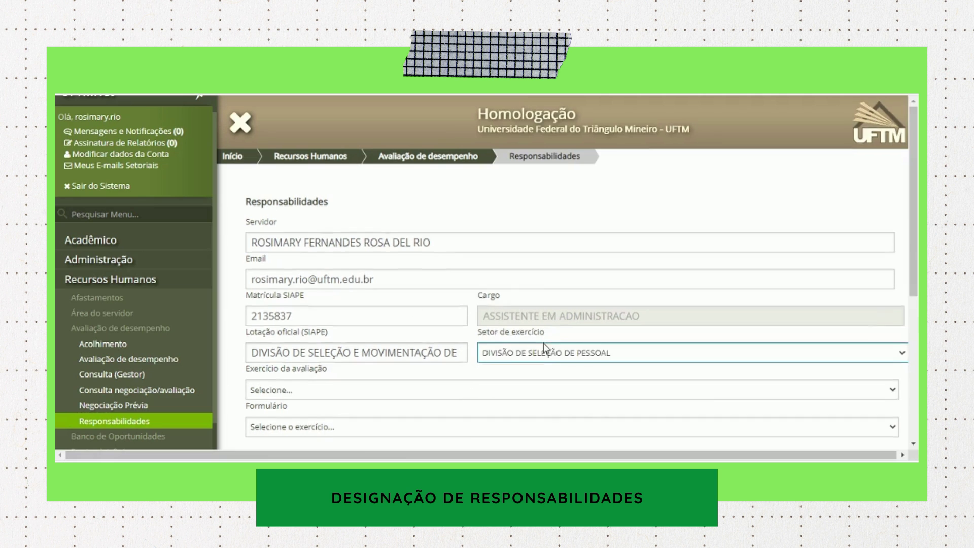
Set Exercício da avaliação to Avaliação de Desempenho de 2020 x and Formulário to Avaliação de desempenho.
{"action": "scroll", "coordinate": [544, 343], "scroll_direction": "down", "scroll_amount": 5}
{"action": "left_click", "coordinate": [299, 137]}
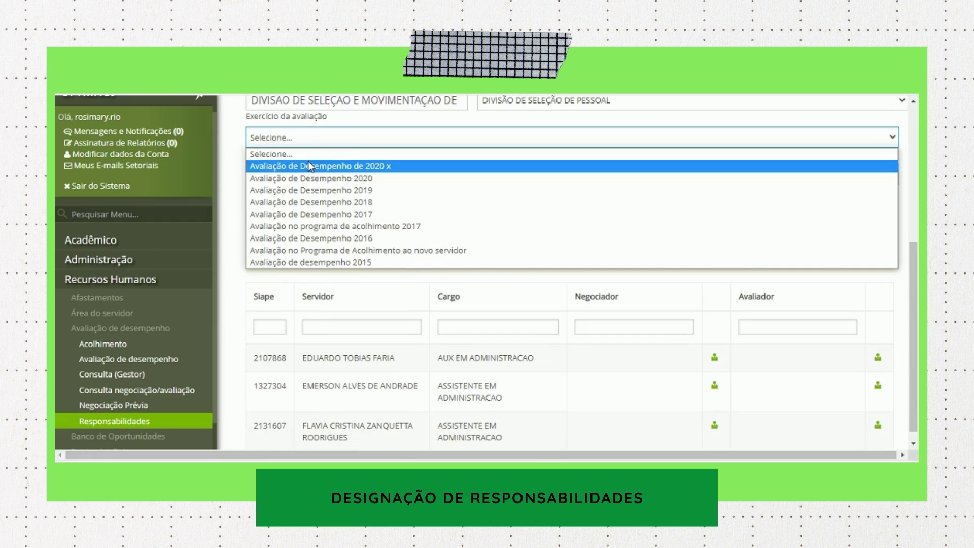
{"action": "left_click", "coordinate": [309, 161]}
{"action": "left_click", "coordinate": [314, 172]}
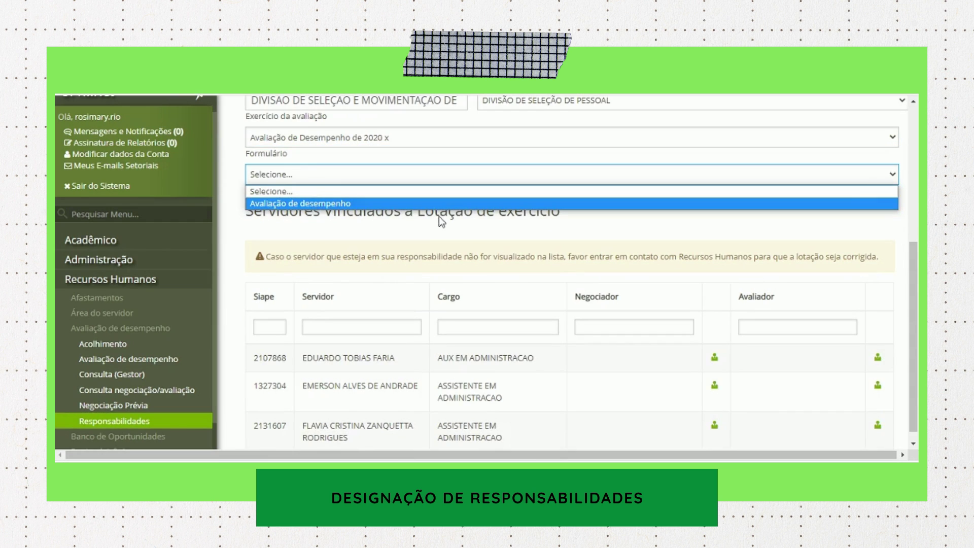
{"action": "left_click", "coordinate": [312, 202]}
{"action": "scroll", "coordinate": [568, 208], "scroll_direction": "down", "scroll_amount": 3}
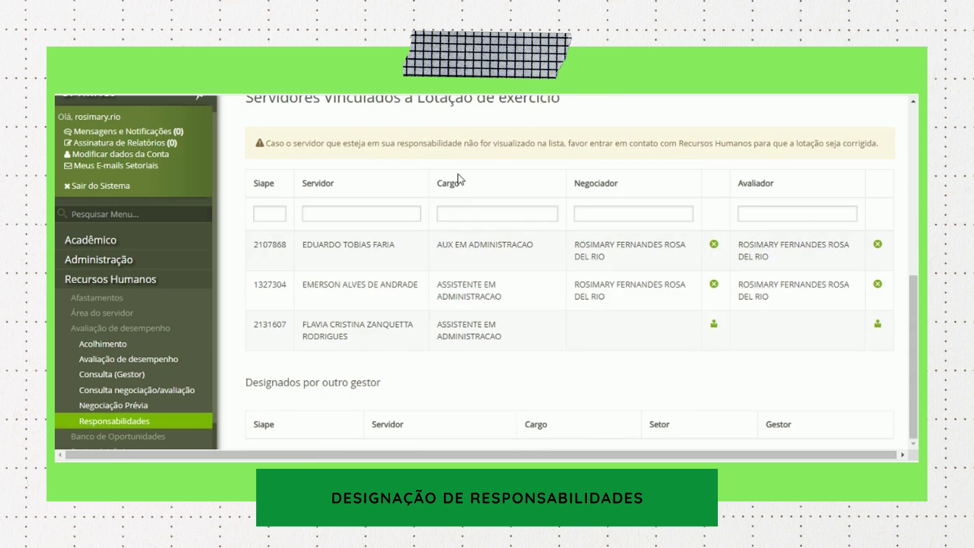
Assign the administrative assistant from DIVISÃO DE SELEÇÃO DE PESSOAL, searched by first name, as Negociador for the third linked employee and save.
{"action": "left_click", "coordinate": [713, 325]}
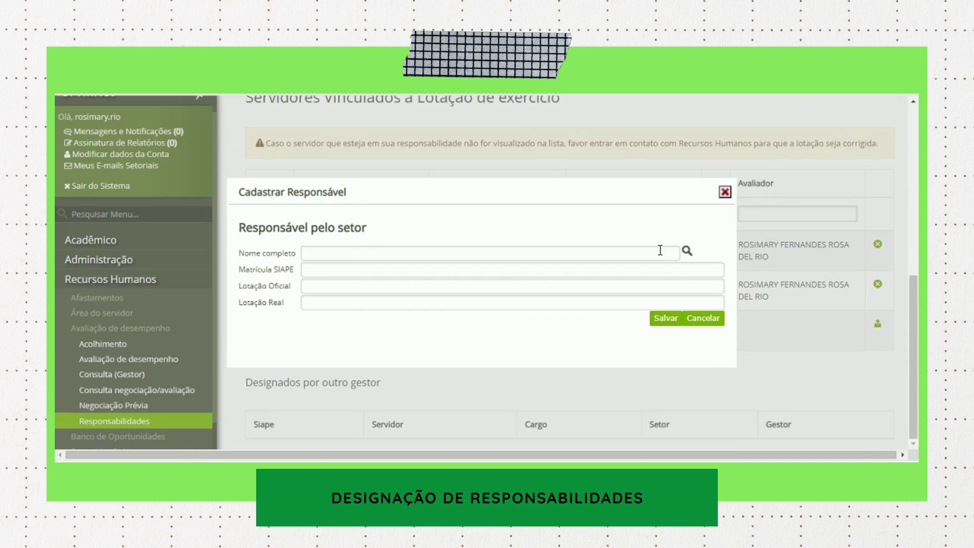
{"action": "left_click", "coordinate": [687, 251]}
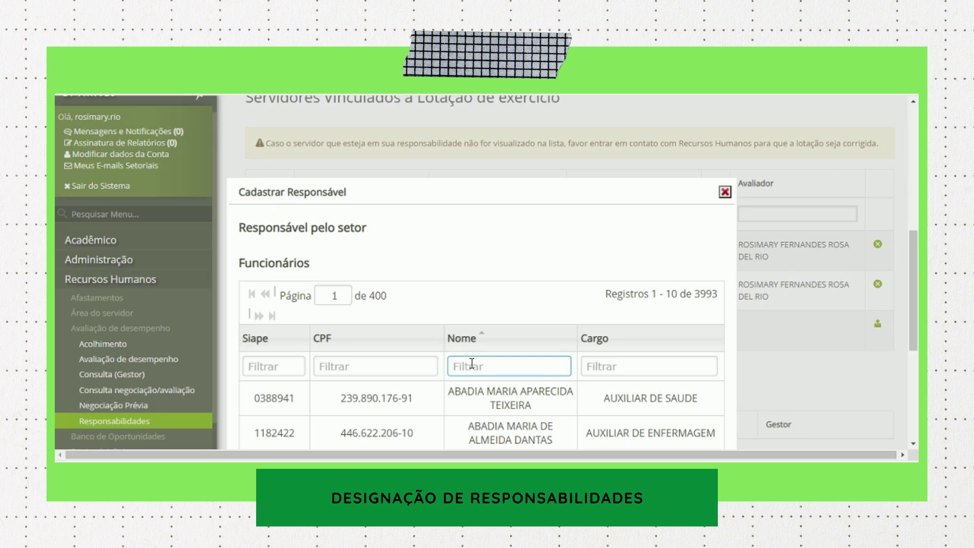
{"action": "type", "text": "emerson"}
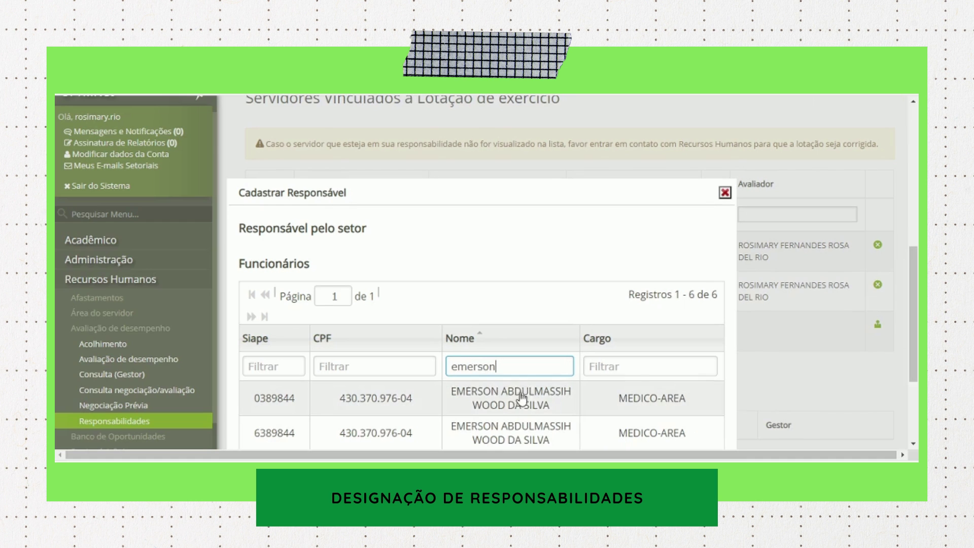
{"action": "scroll", "coordinate": [550, 398], "scroll_direction": "down", "scroll_amount": 2}
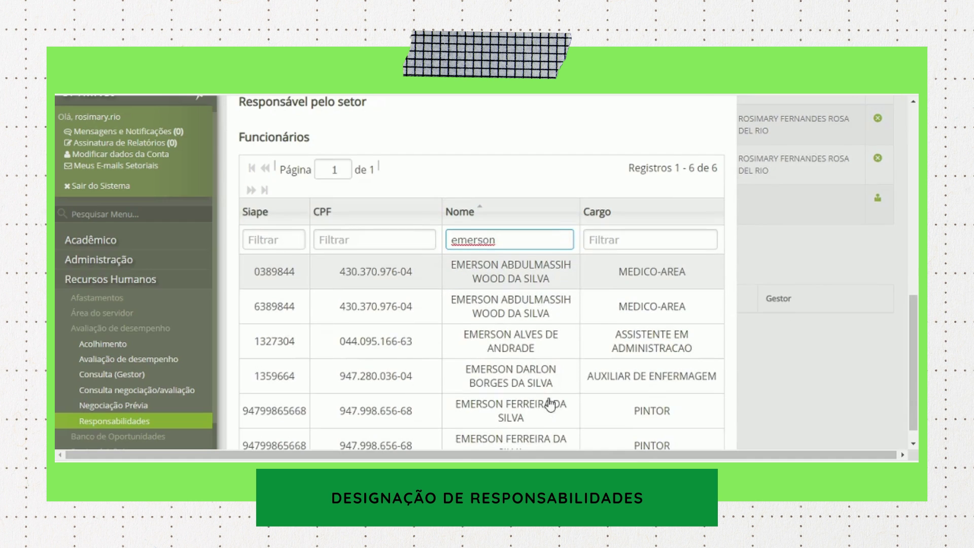
{"action": "left_click", "coordinate": [532, 351]}
{"action": "left_click", "coordinate": [668, 323]}
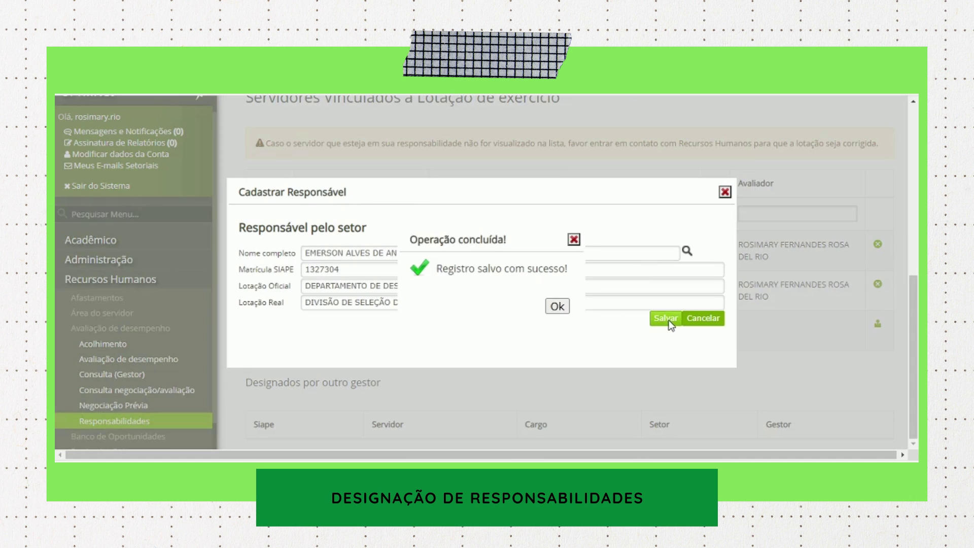
{"action": "left_click", "coordinate": [557, 308]}
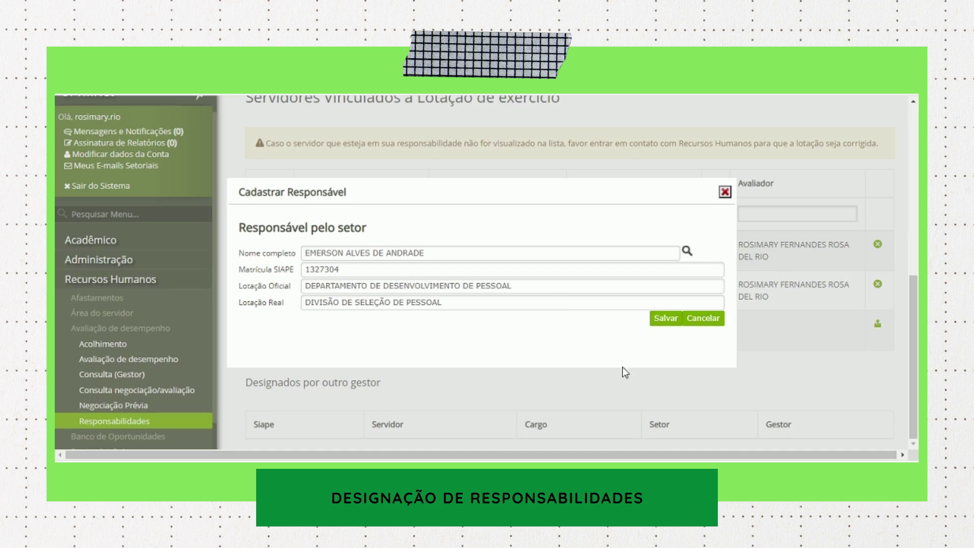
{"action": "left_click", "coordinate": [724, 192]}
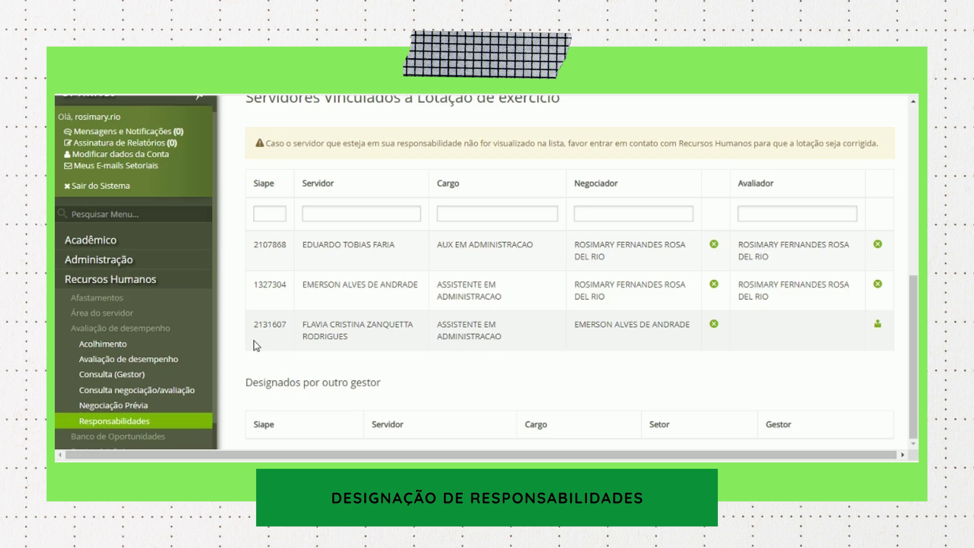
Remove the Negociador assignment from the third employee in Servidores Vinculados a Lotação de exercício.
{"action": "left_click", "coordinate": [714, 324]}
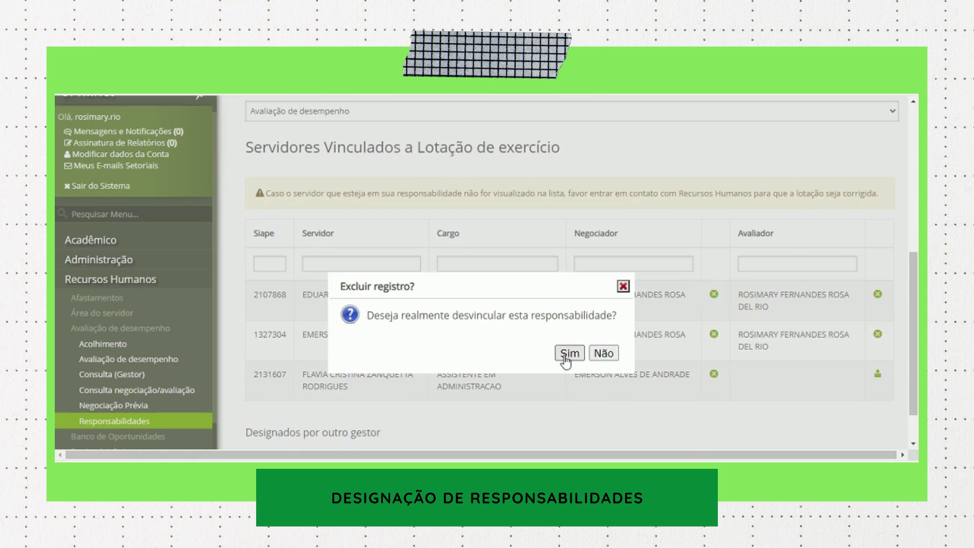
{"action": "left_click", "coordinate": [569, 354]}
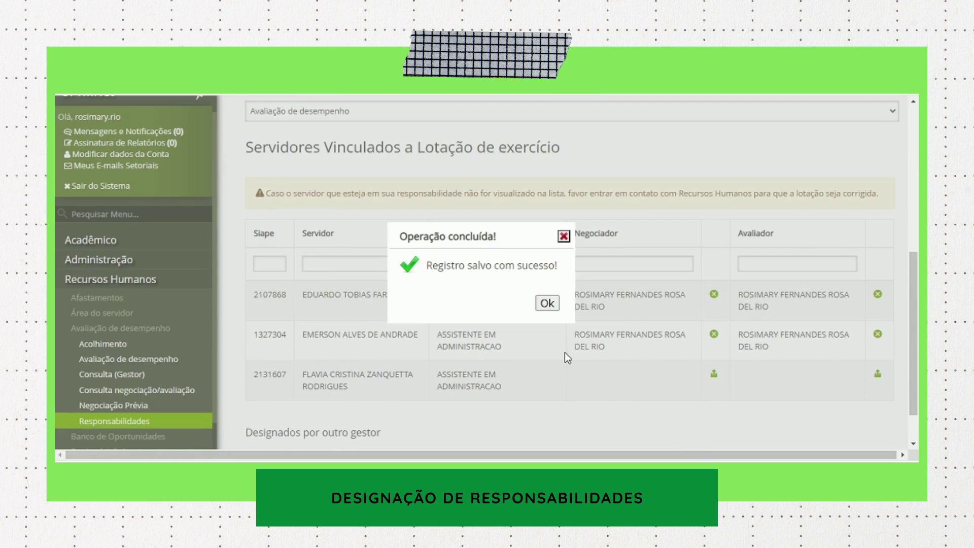
{"action": "left_click", "coordinate": [545, 303]}
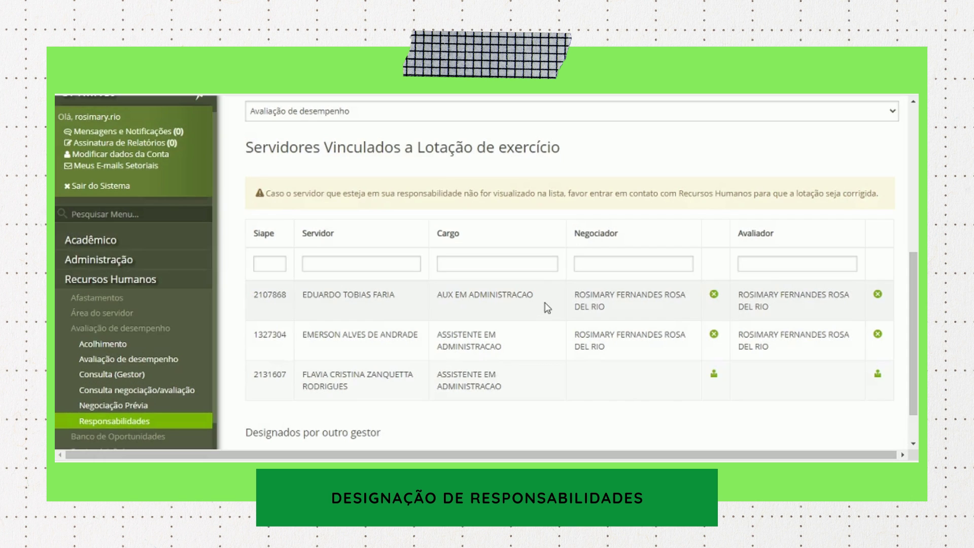